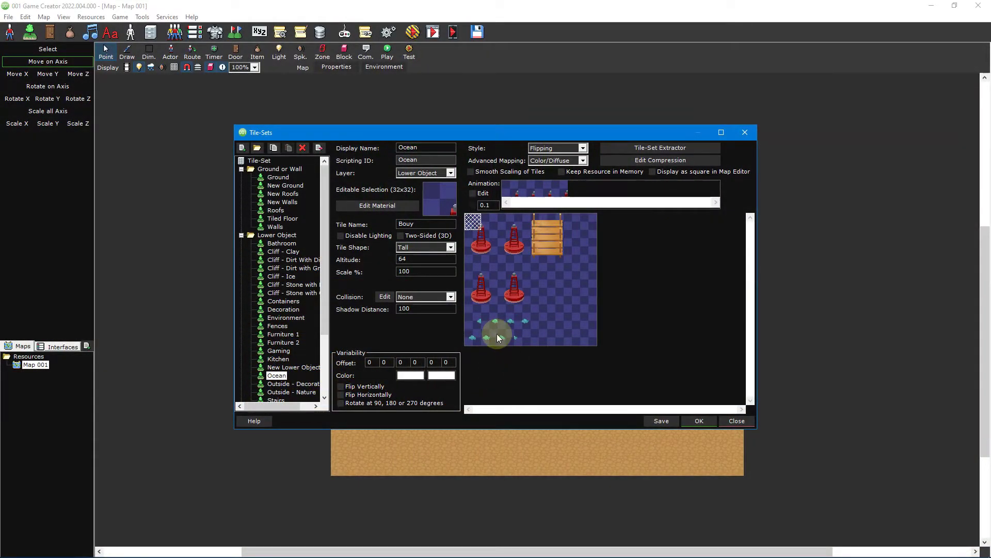
# Inspect the animated fish tile in the Ocean tile-set.
pyautogui.click(472, 321)
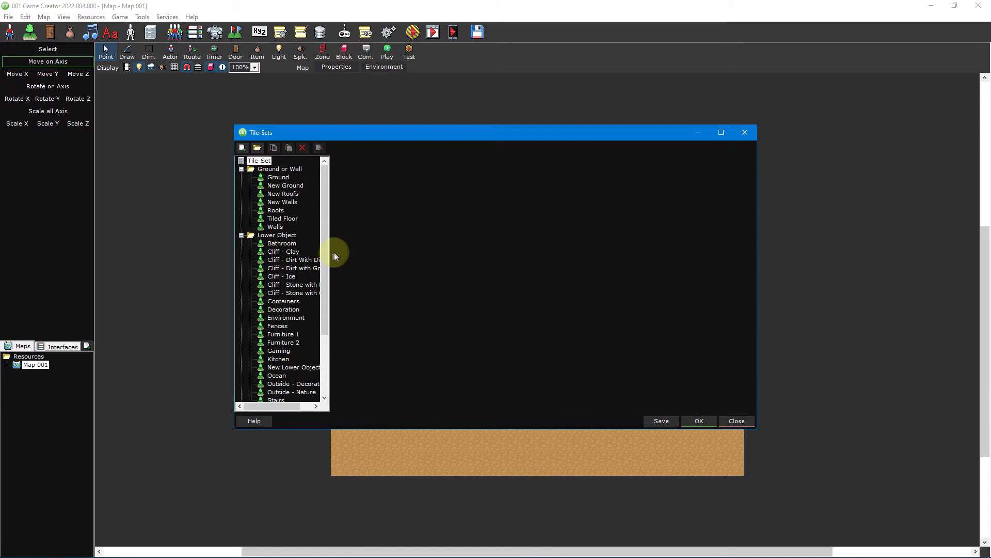
pyautogui.click(277, 376)
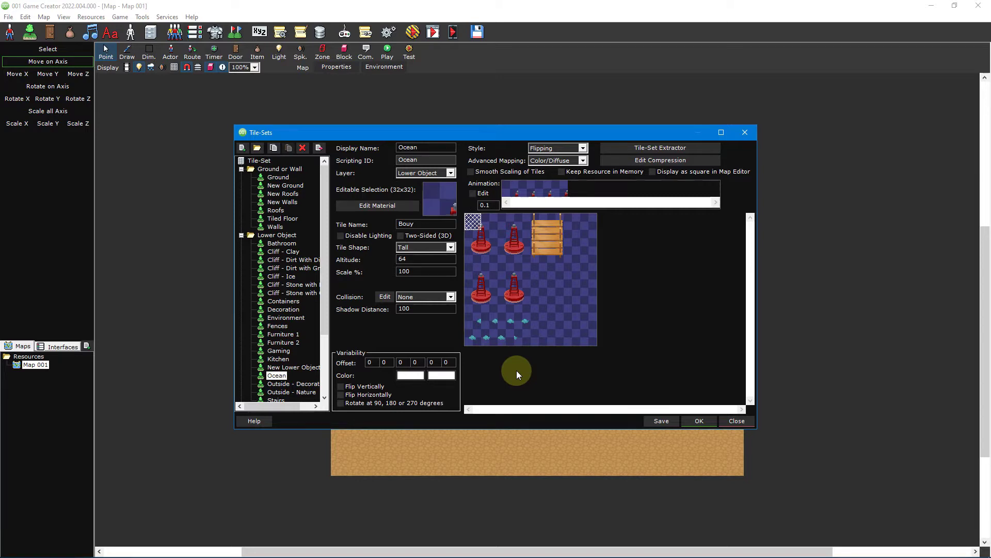
pyautogui.click(473, 321)
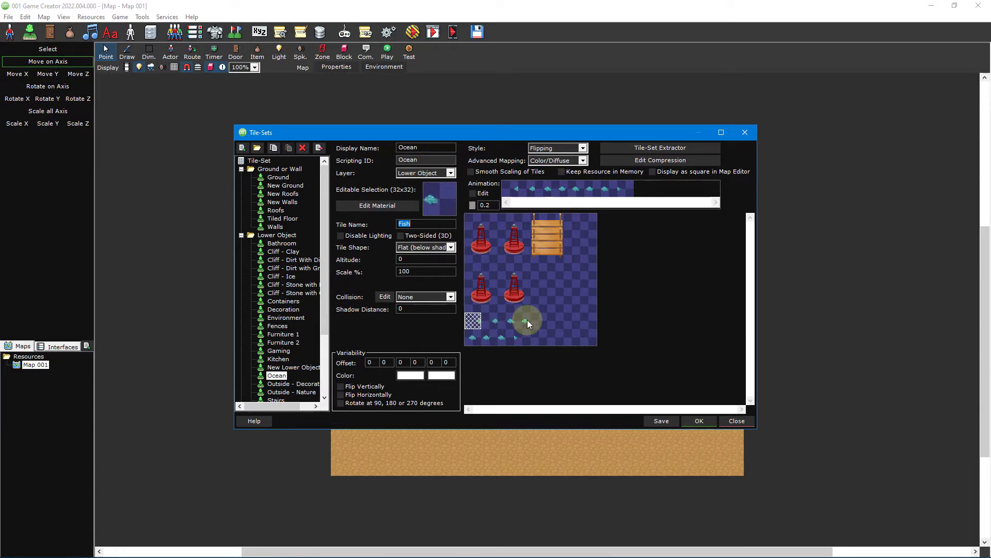
# Add a new tile-set named 'Animated Water' under the Ground or Wall category.
pyautogui.click(280, 169)
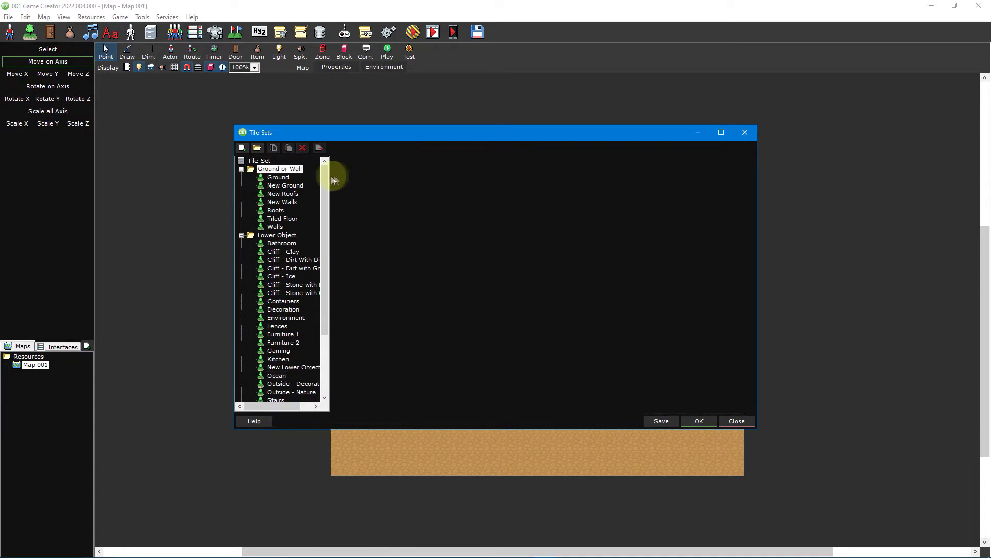
pyautogui.click(246, 148)
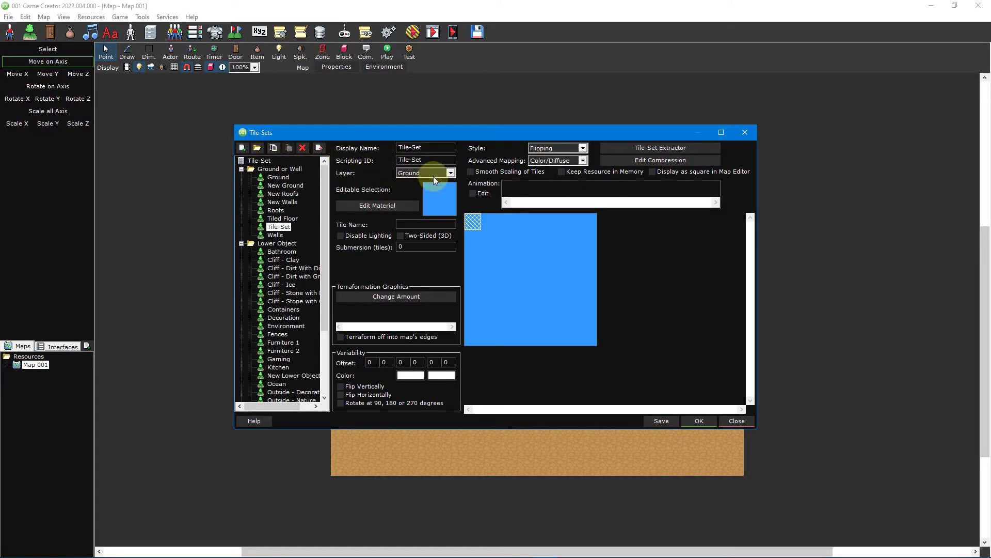
pyautogui.tripleClick(426, 147)
pyautogui.write('An')
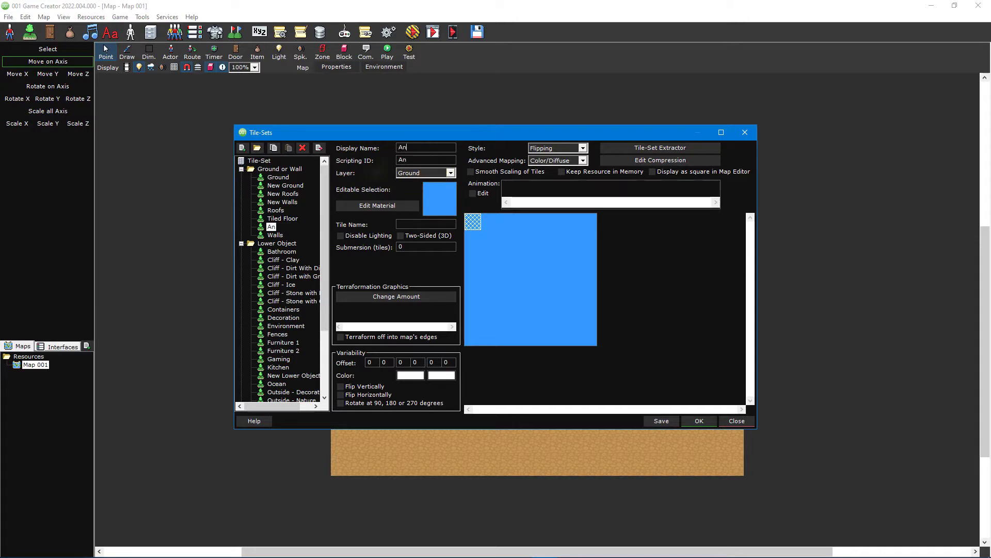
pyautogui.write('imated Water')
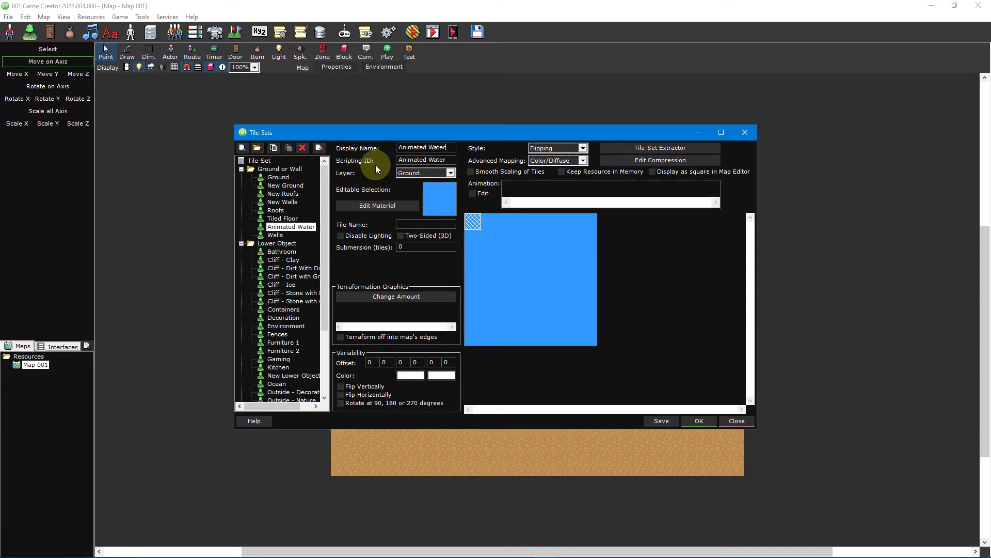
pyautogui.rightClick(438, 205)
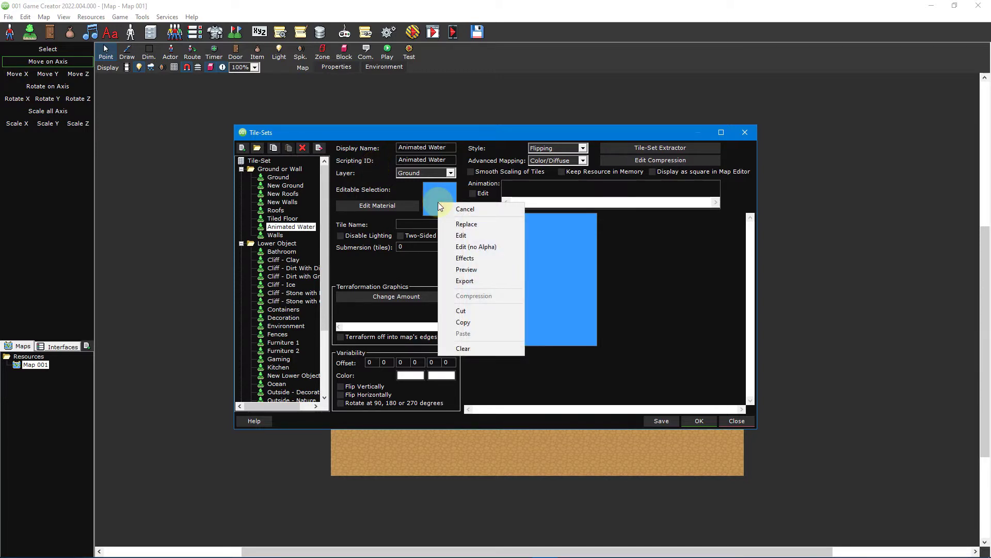
# Load Water Ripple 1.png from Ground > Water into the first tile.
pyautogui.click(499, 225)
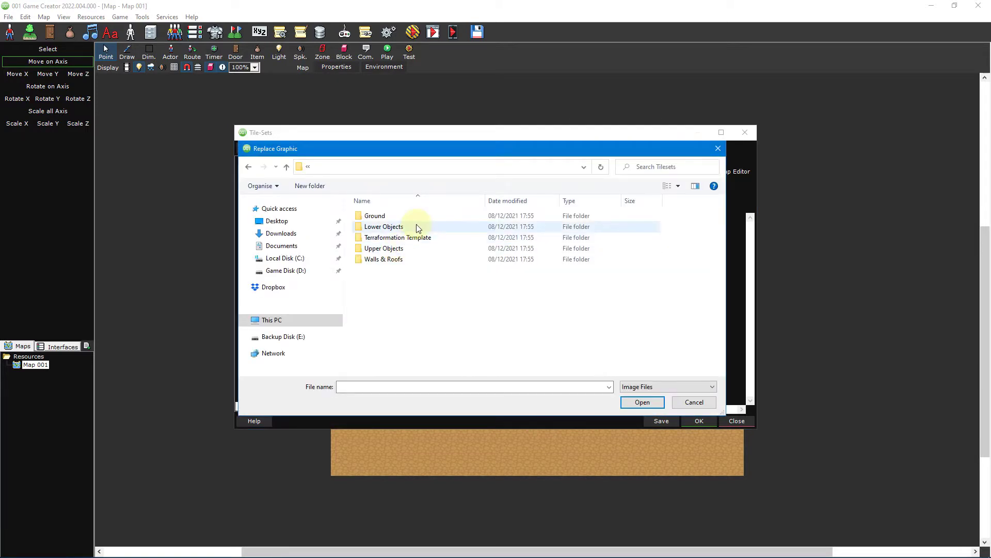
pyautogui.doubleClick(422, 216)
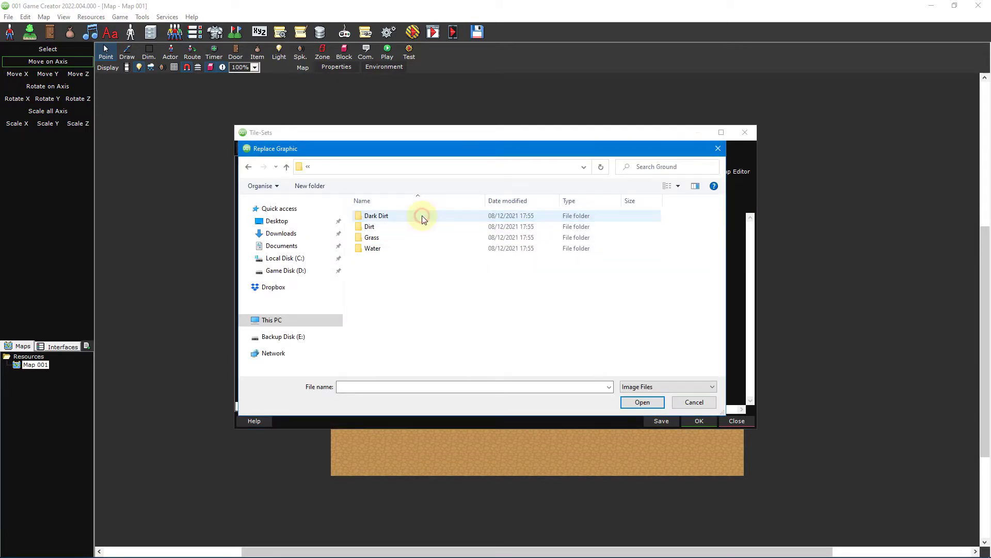
pyautogui.doubleClick(408, 248)
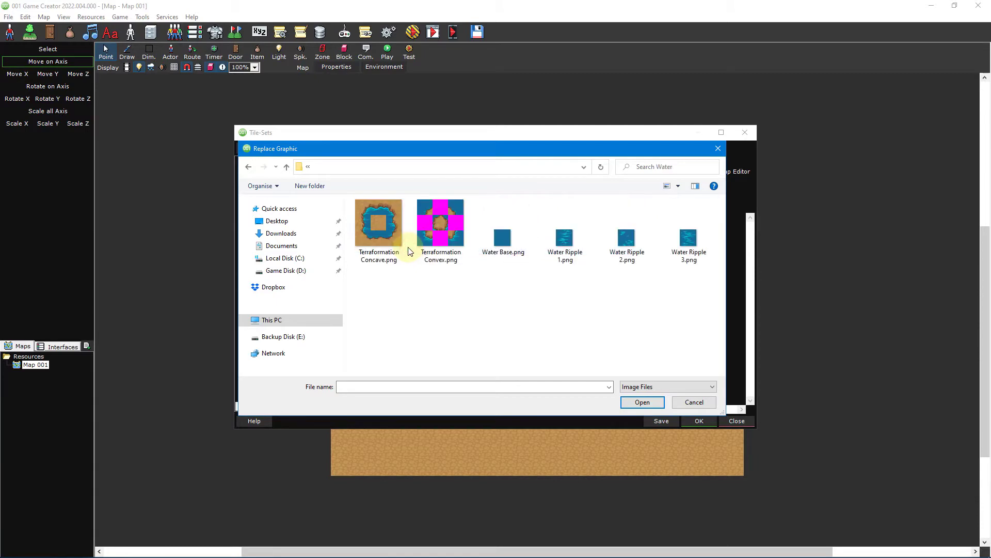
pyautogui.doubleClick(564, 240)
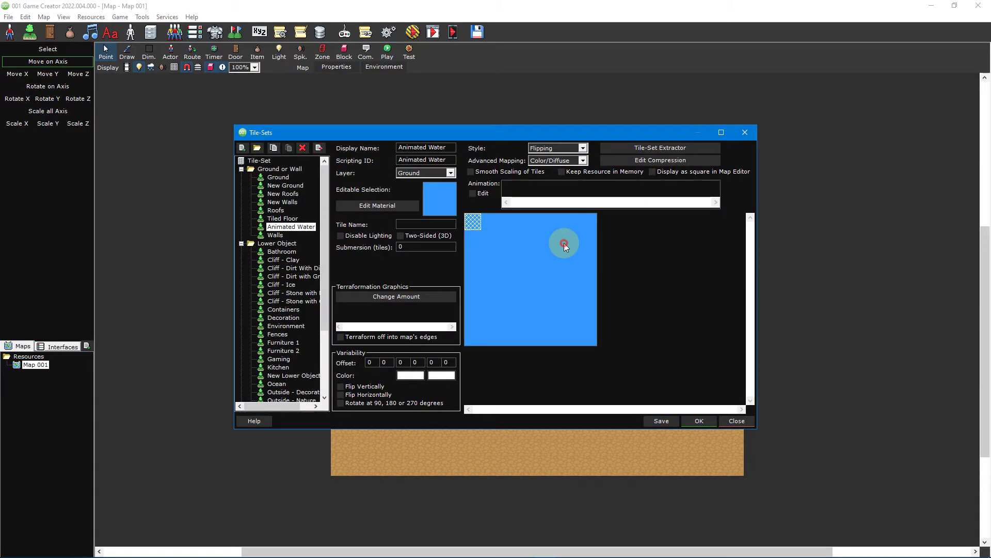
pyautogui.click(473, 222)
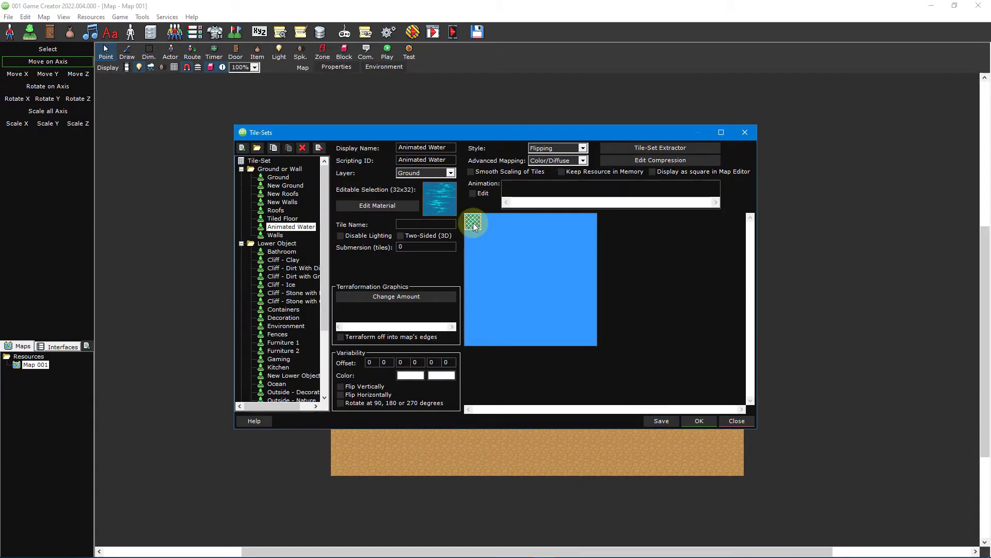
# Load Water Ripple 2.png and Water Ripple 3.png into the second and third tiles.
pyautogui.click(490, 224)
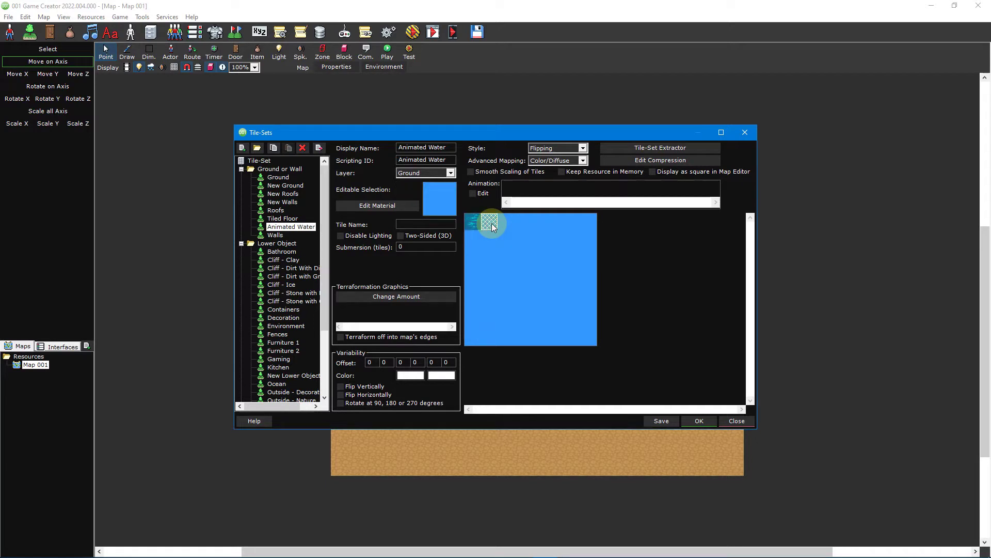
pyautogui.rightClick(443, 200)
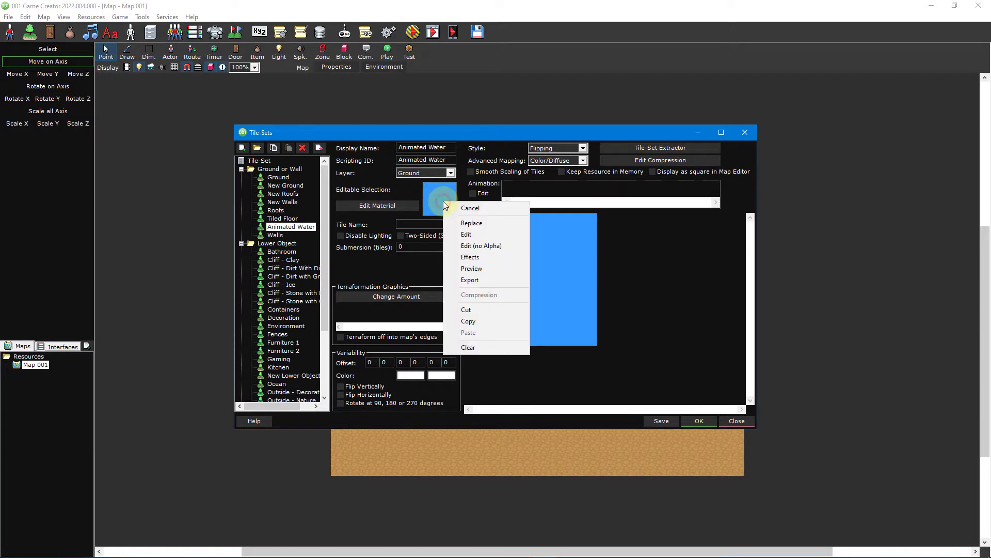
pyautogui.click(465, 223)
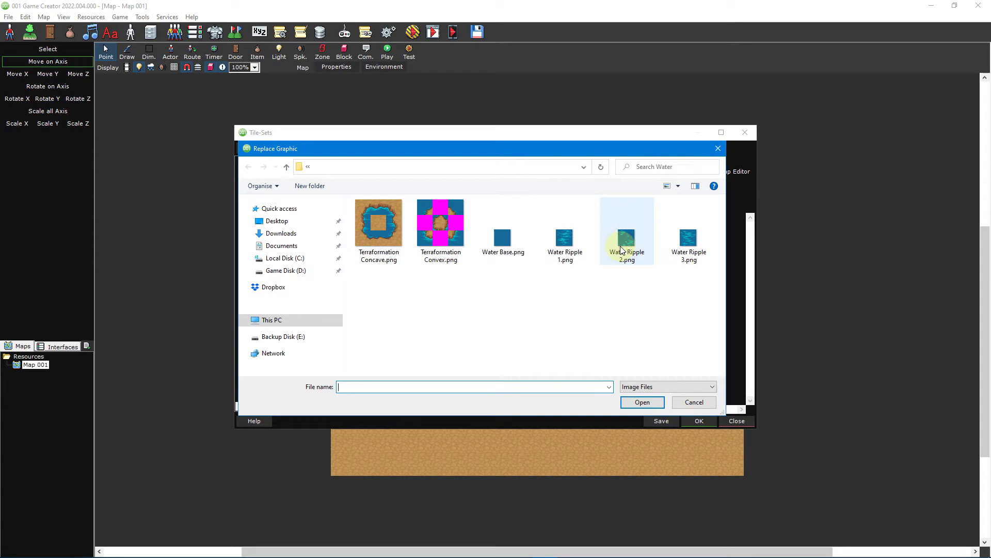
pyautogui.doubleClick(622, 249)
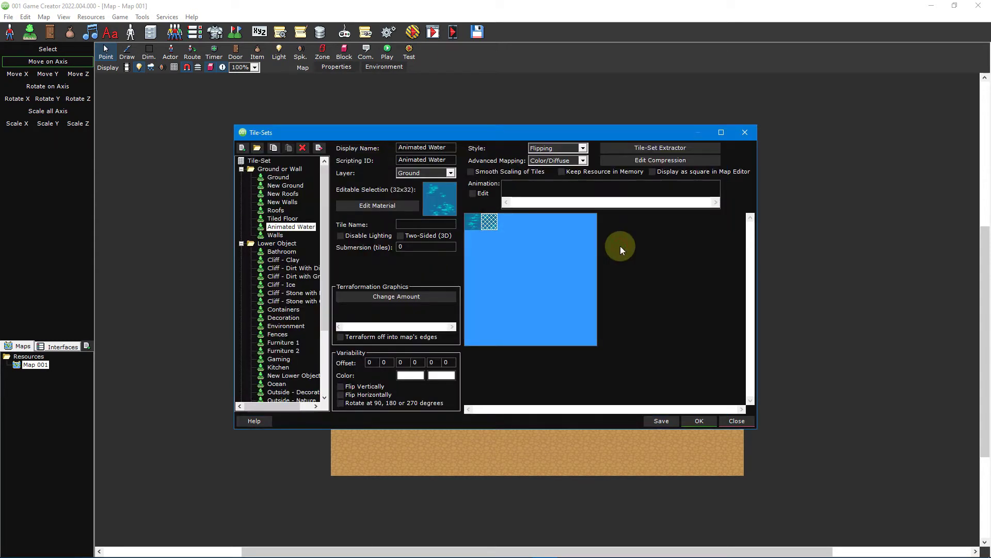
pyautogui.click(502, 227)
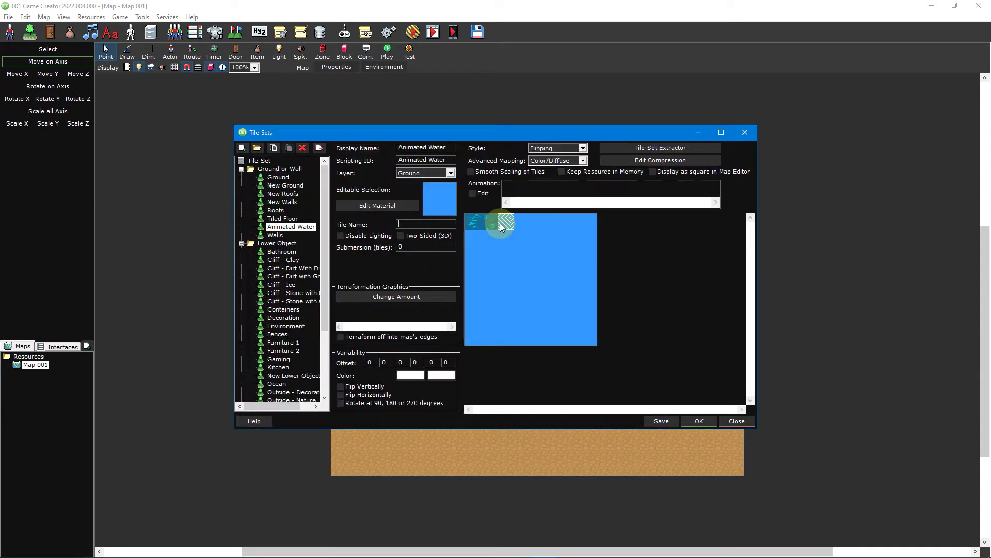
pyautogui.rightClick(442, 205)
pyautogui.click(452, 224)
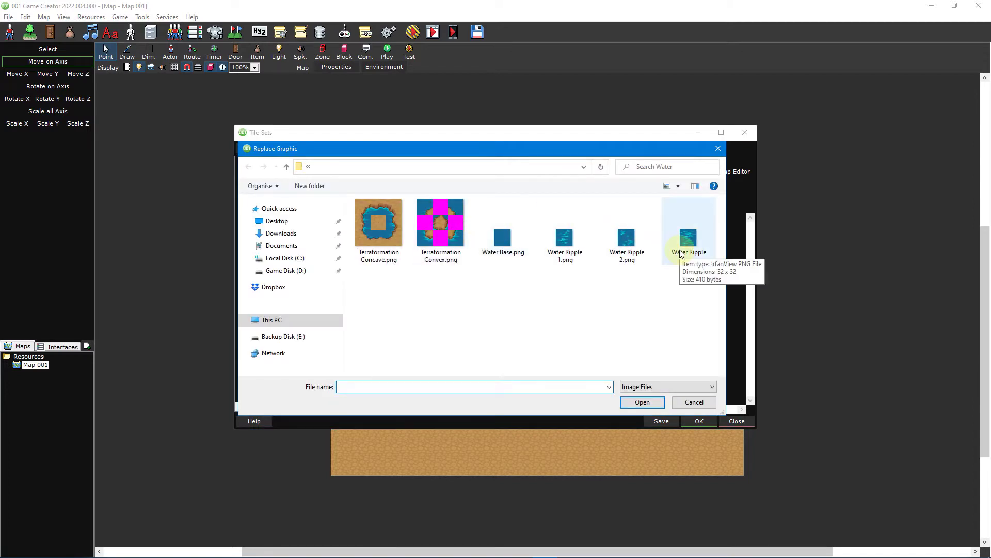
pyautogui.doubleClick(681, 252)
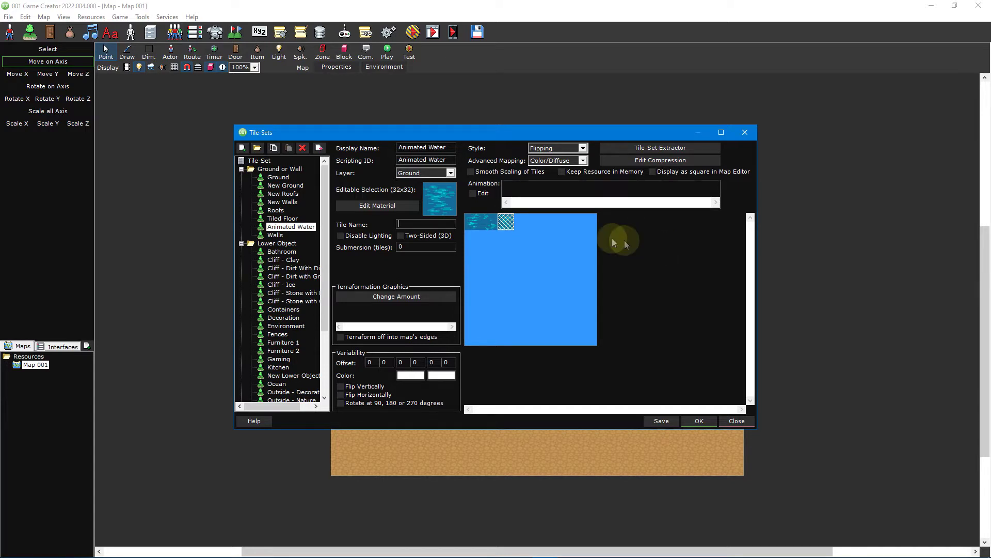
# Make the first water tile animate through the second and third ripple tiles as frames.
pyautogui.click(475, 223)
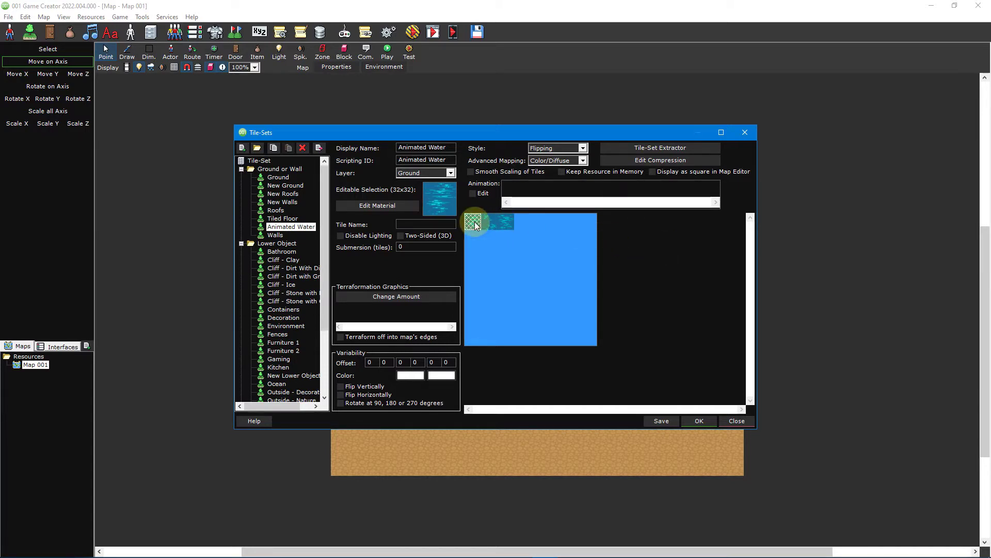
pyautogui.click(484, 194)
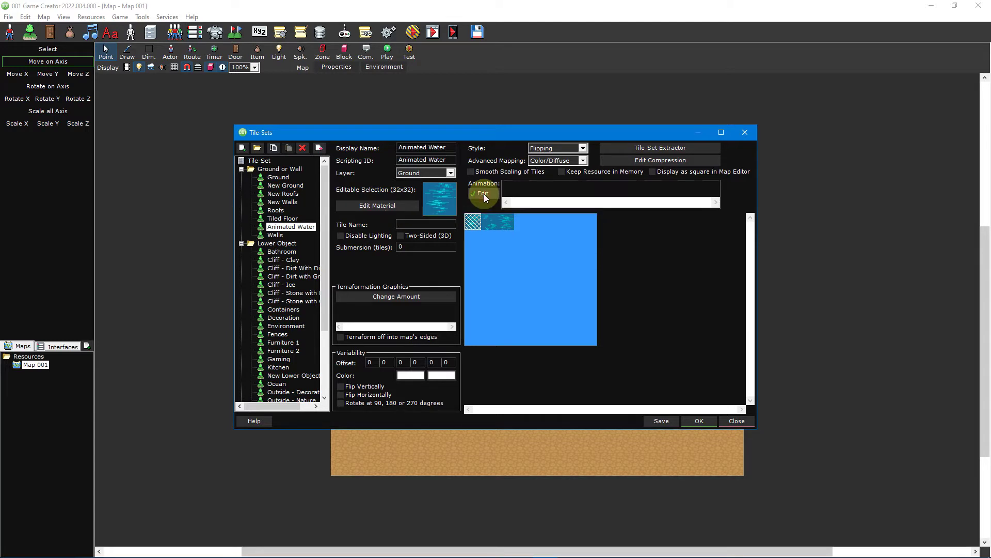
pyautogui.click(490, 223)
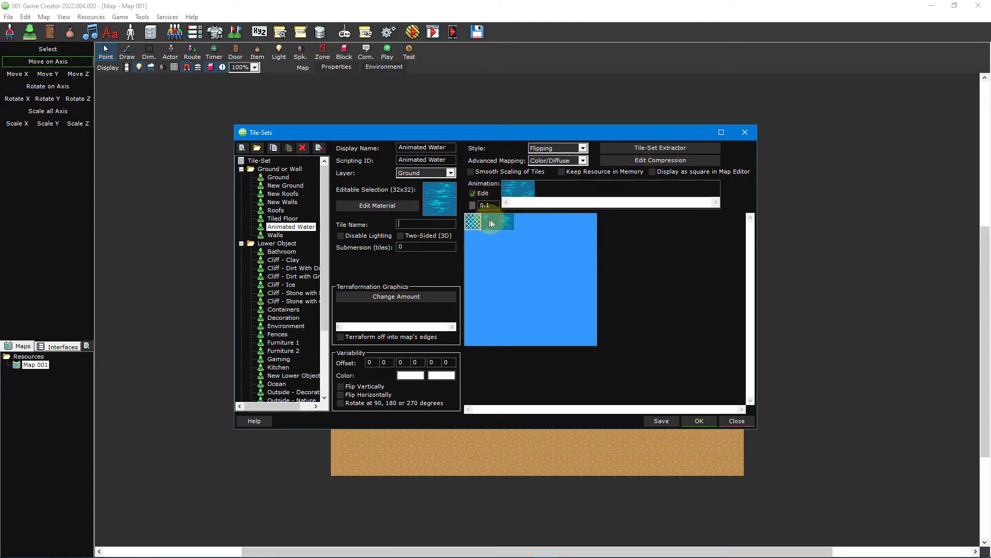
pyautogui.click(507, 222)
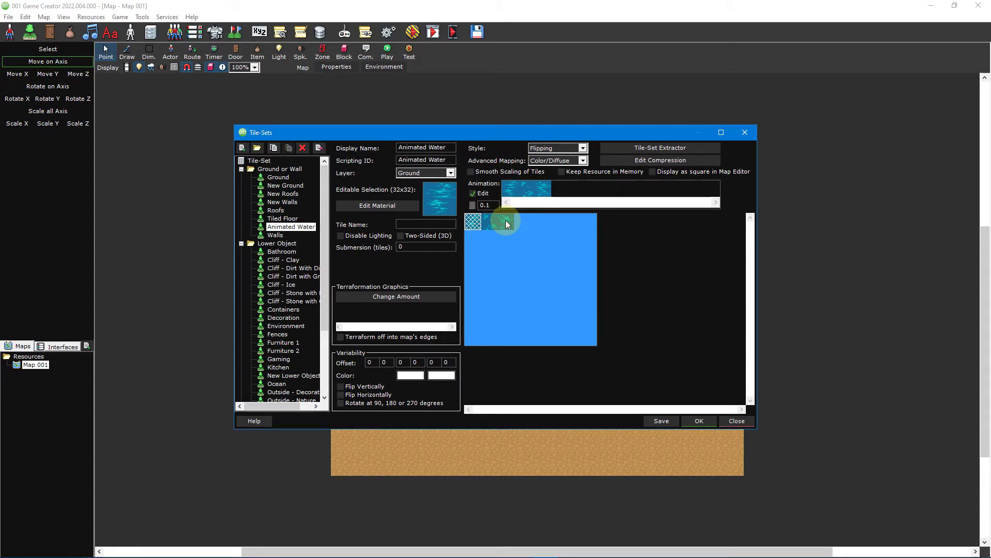
pyautogui.click(485, 198)
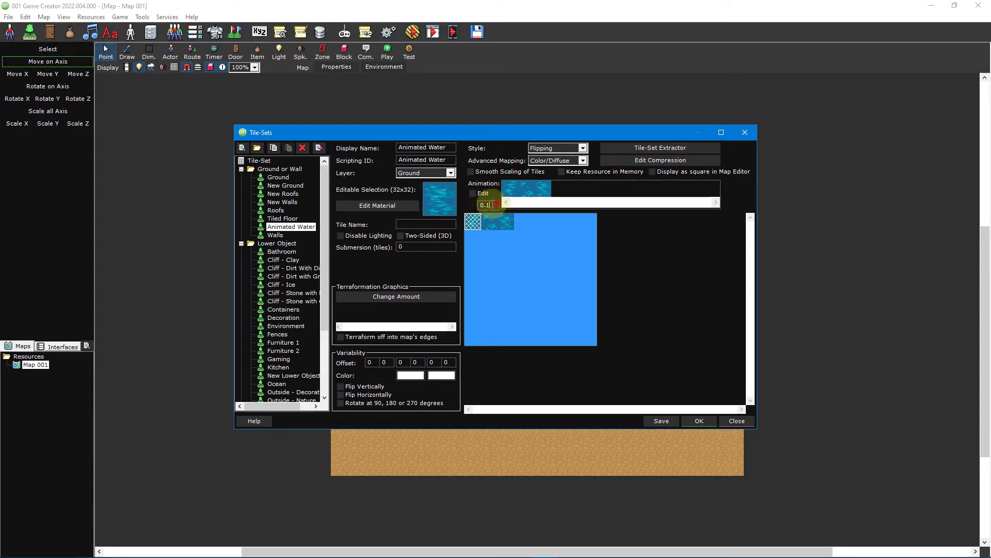
# Set the animation speed to 0.75 and apply the tile-set changes.
pyautogui.doubleClick(495, 205)
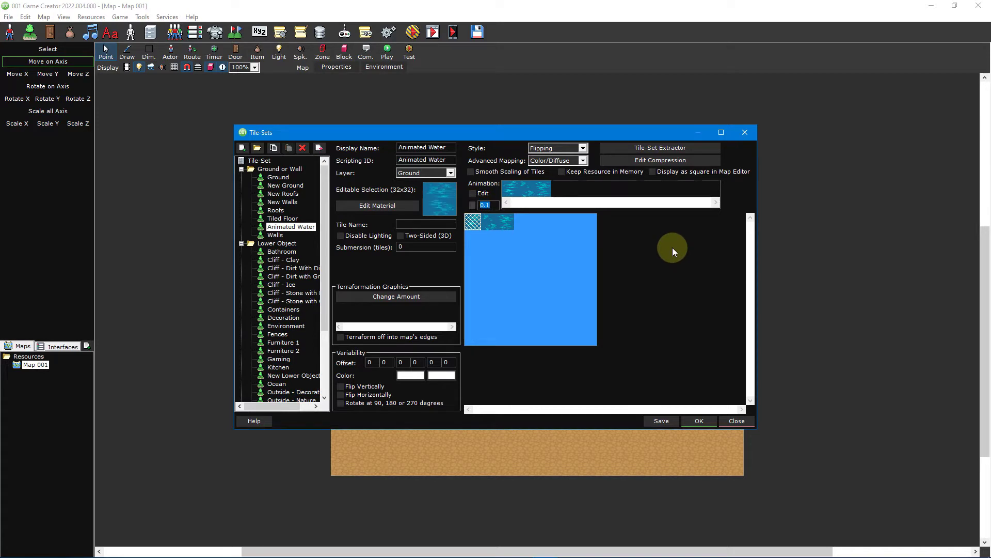
pyautogui.write('0.75')
pyautogui.click(698, 420)
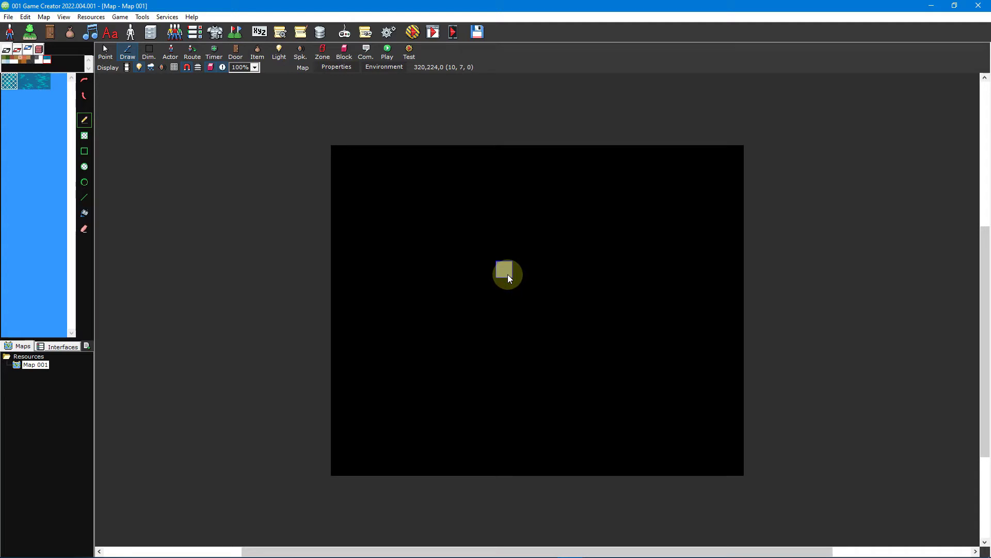
# Paint a rectangle of animated water near the map centre and enable Animate Animations.
pyautogui.moveTo(508, 274)
pyautogui.mouseDown()
pyautogui.moveTo(579, 275)
pyautogui.moveTo(573, 296)
pyautogui.moveTo(500, 288)
pyautogui.moveTo(511, 319)
pyautogui.moveTo(577, 314)
pyautogui.moveTo(575, 290)
pyautogui.moveTo(544, 282)
pyautogui.moveTo(550, 303)
pyautogui.mouseUp()
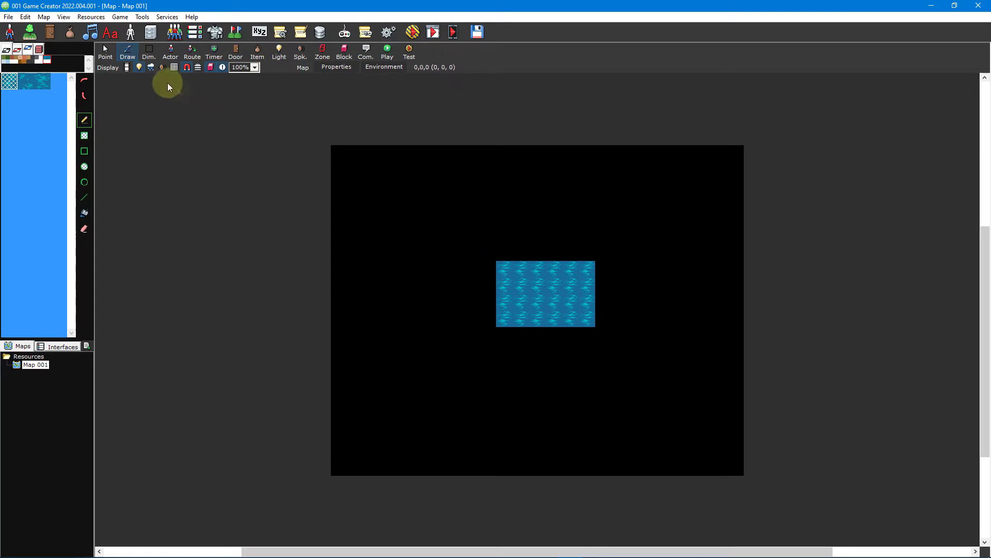
pyautogui.click(129, 69)
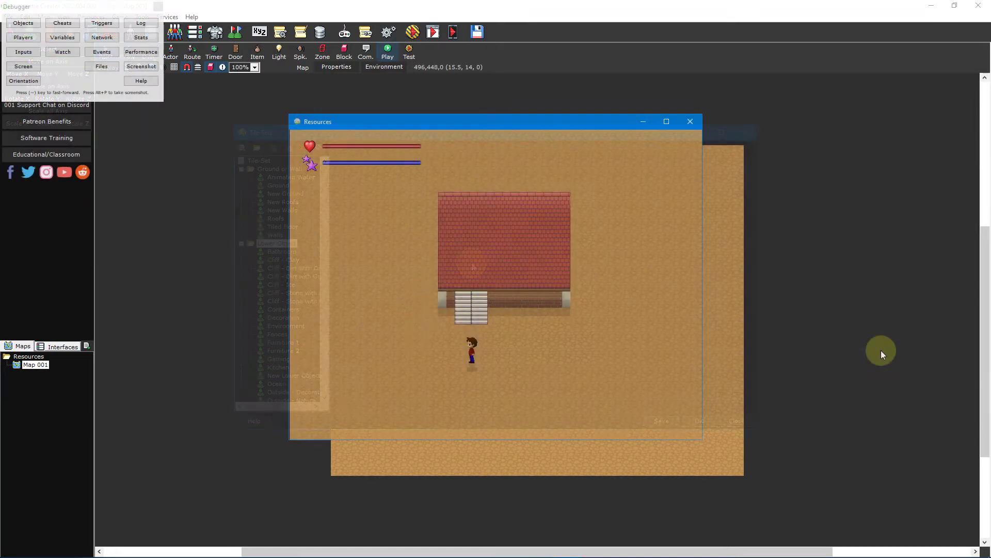
pyautogui.press('Up')
pyautogui.press('Up')
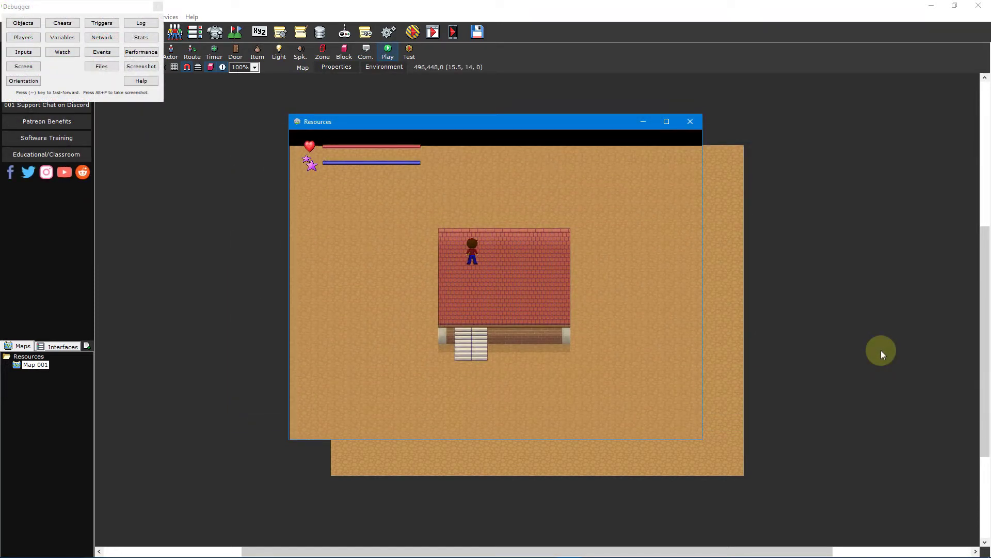
pyautogui.press('Right')
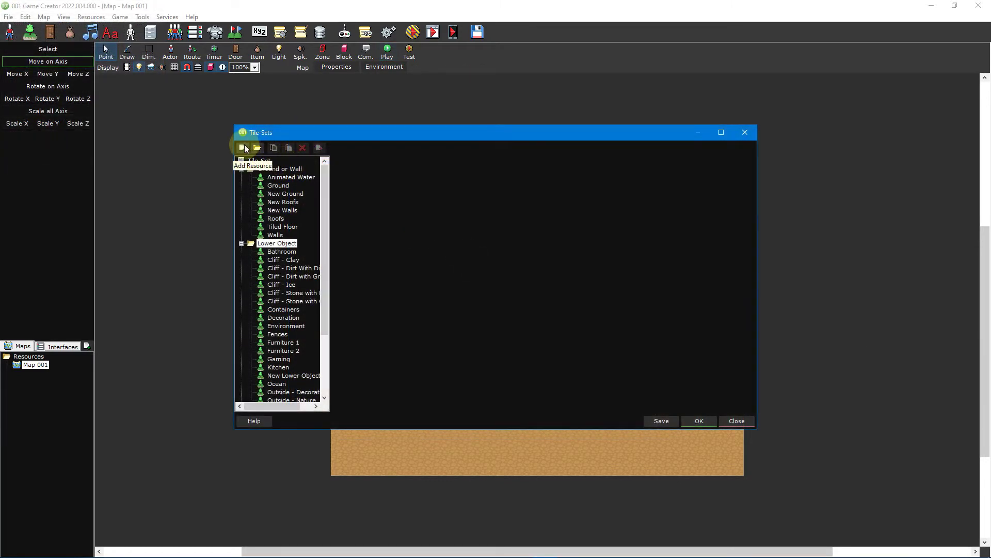
# Add a tile-set named 'Stairs' on the Lower Object layer with Against Wall tile shape.
pyautogui.click(243, 148)
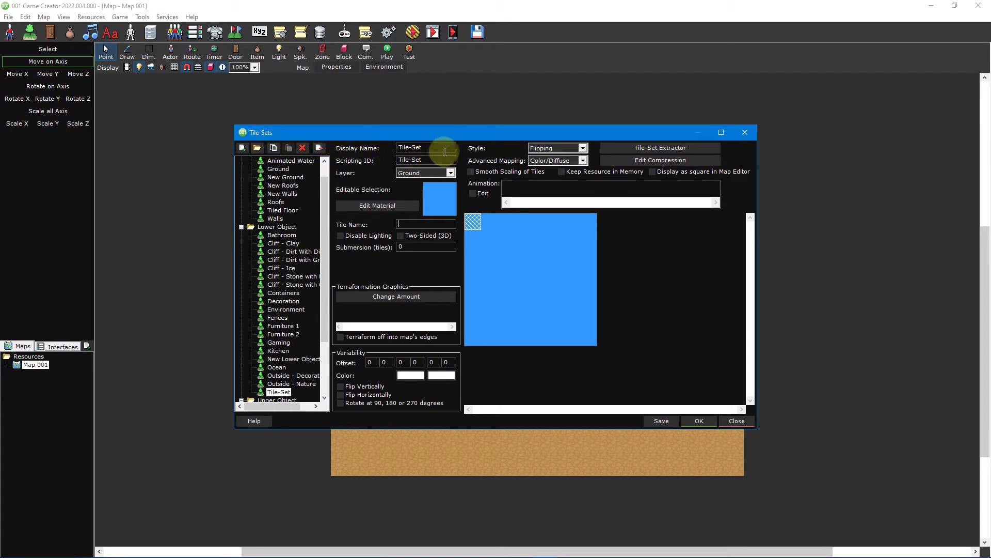
pyautogui.moveTo(451, 147); pyautogui.dragTo(397, 148)
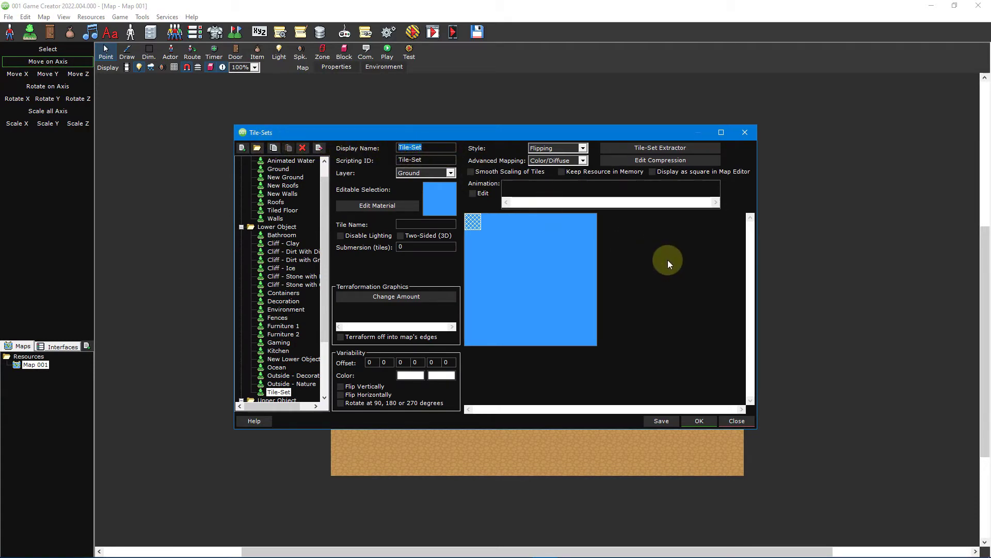
pyautogui.write('Stairs')
pyautogui.click(449, 173)
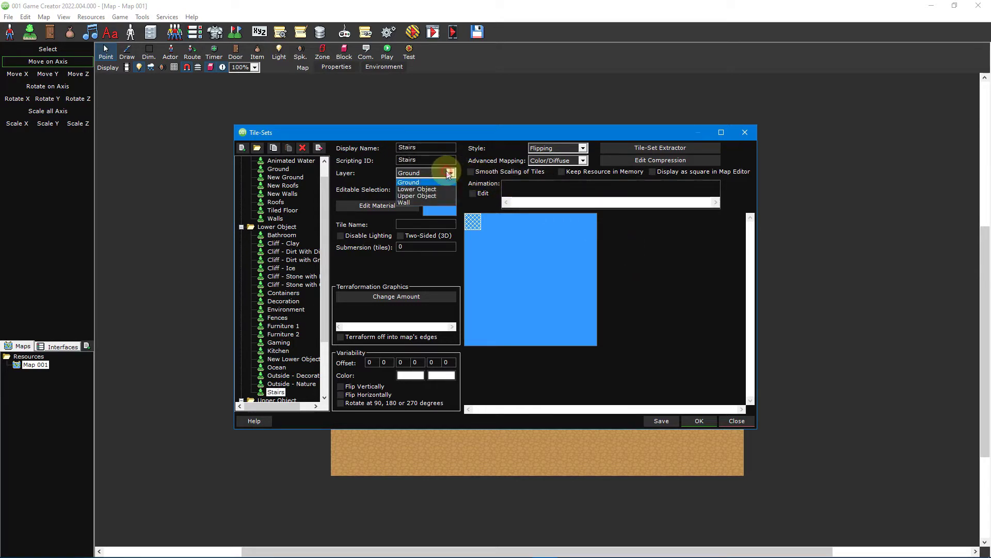
pyautogui.click(441, 190)
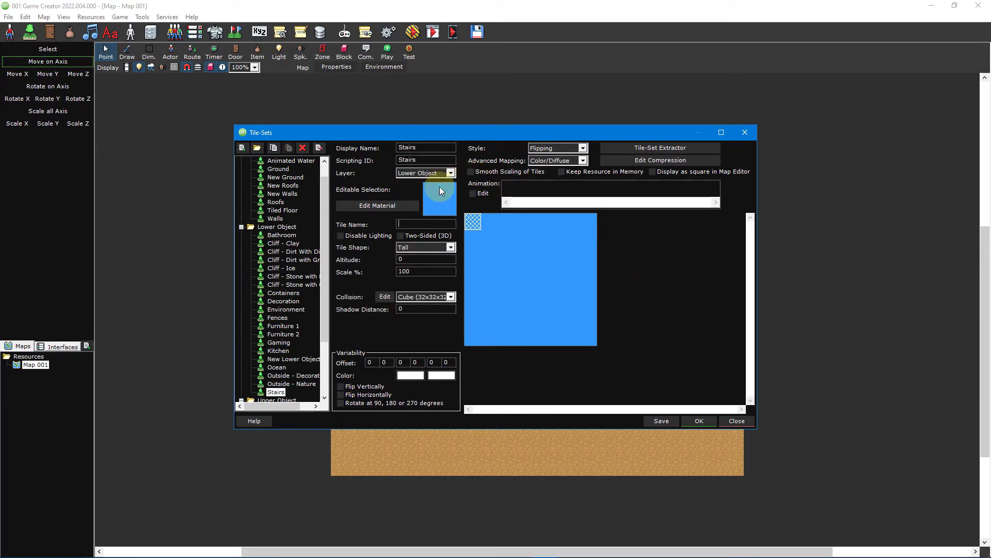
pyautogui.click(435, 251)
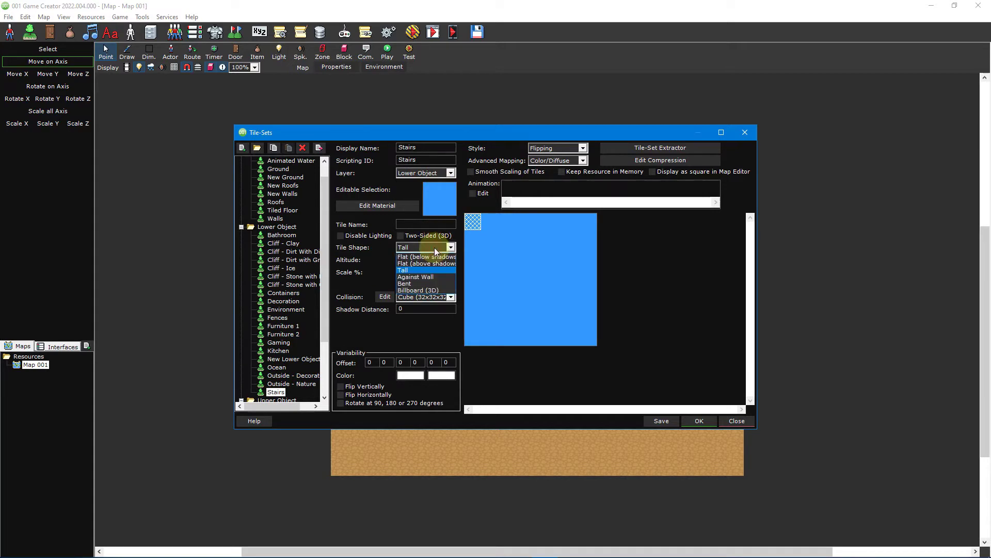
pyautogui.click(429, 274)
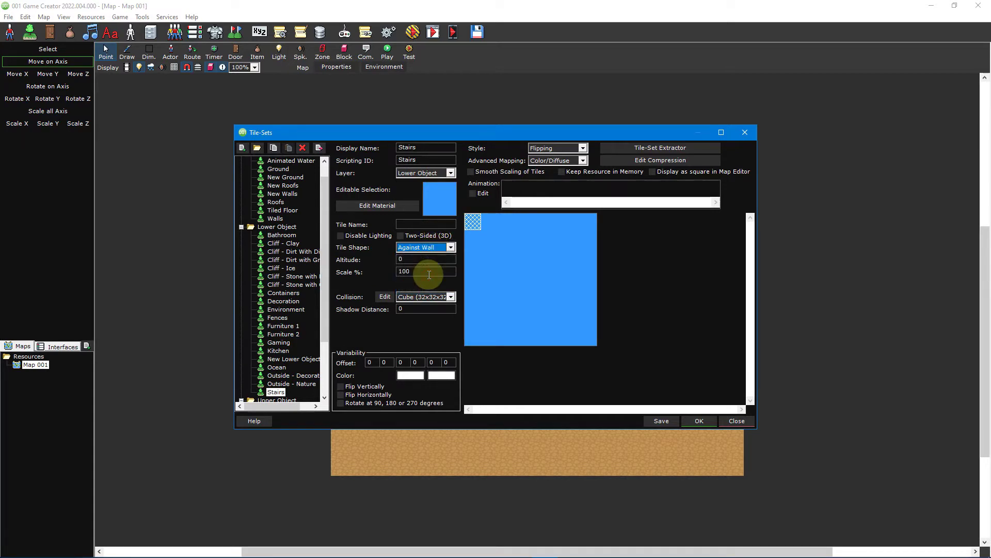
# Load Stairs.png from the Lower Objects folder as the tile's graphic.
pyautogui.click(441, 201)
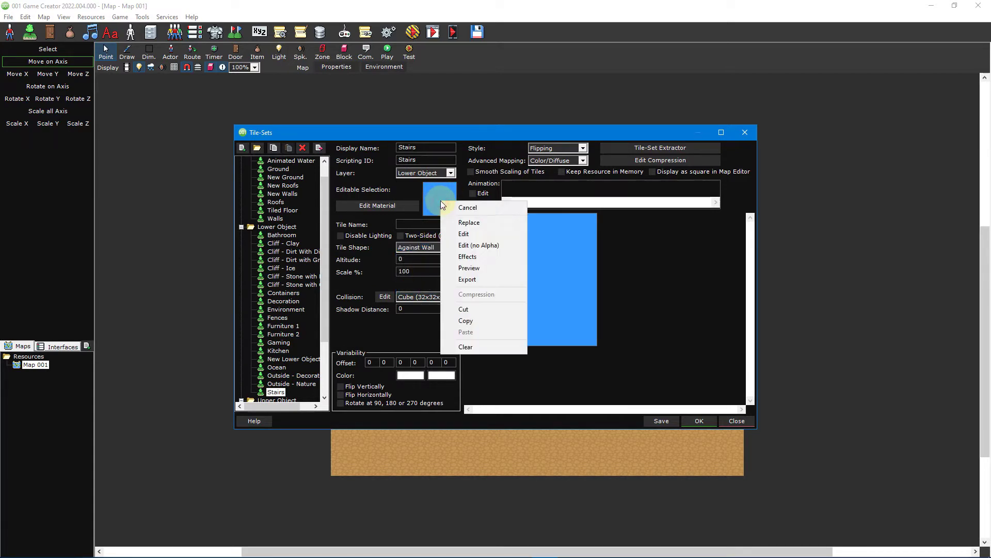
pyautogui.click(502, 221)
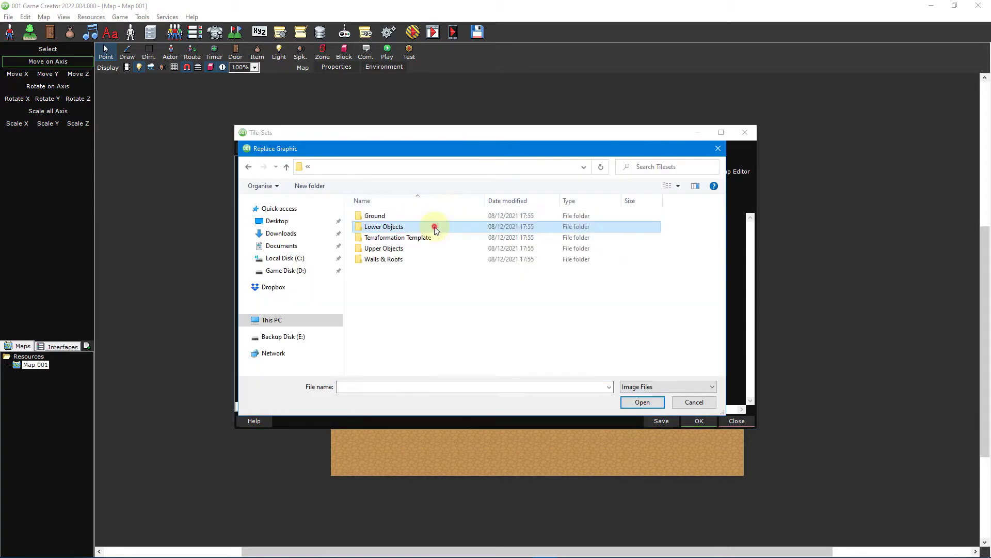
pyautogui.doubleClick(436, 225)
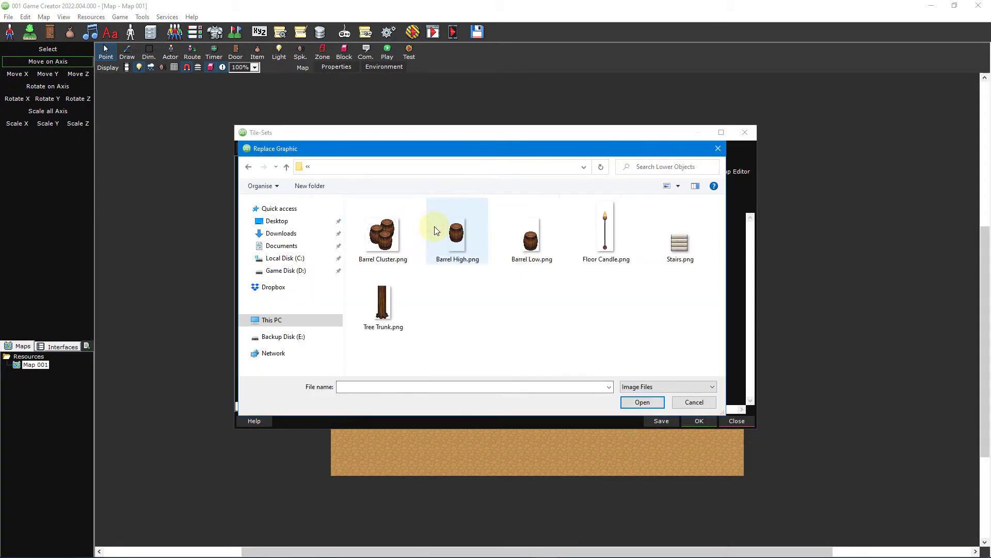
pyautogui.click(676, 233)
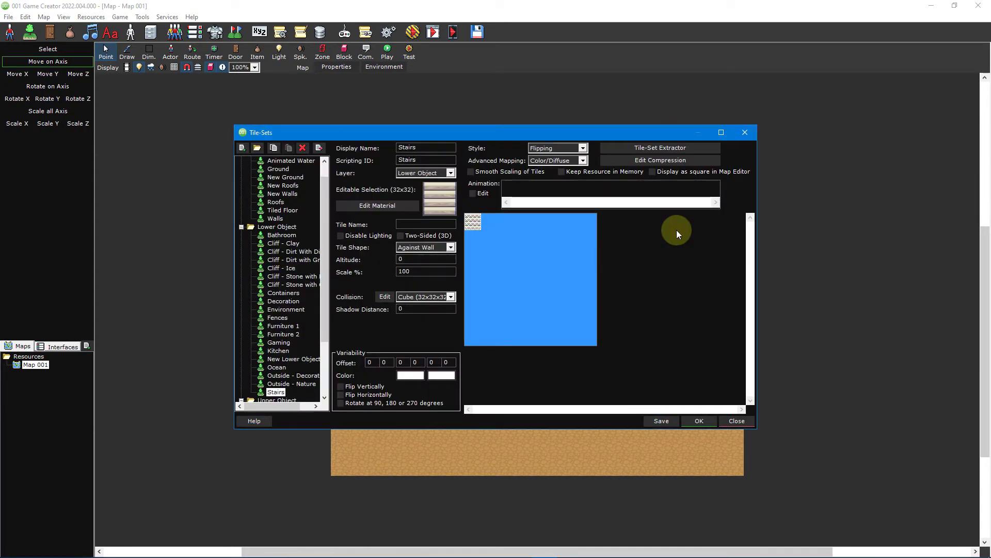
# In the Stairs collision editor, insert a polygon collision from the zoomed Side view.
pyautogui.click(383, 298)
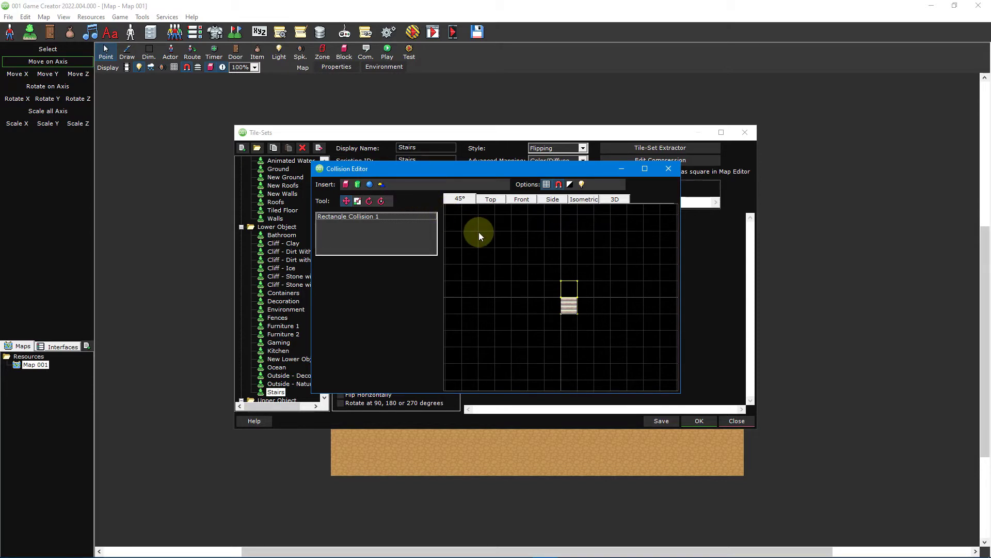
pyautogui.click(362, 189)
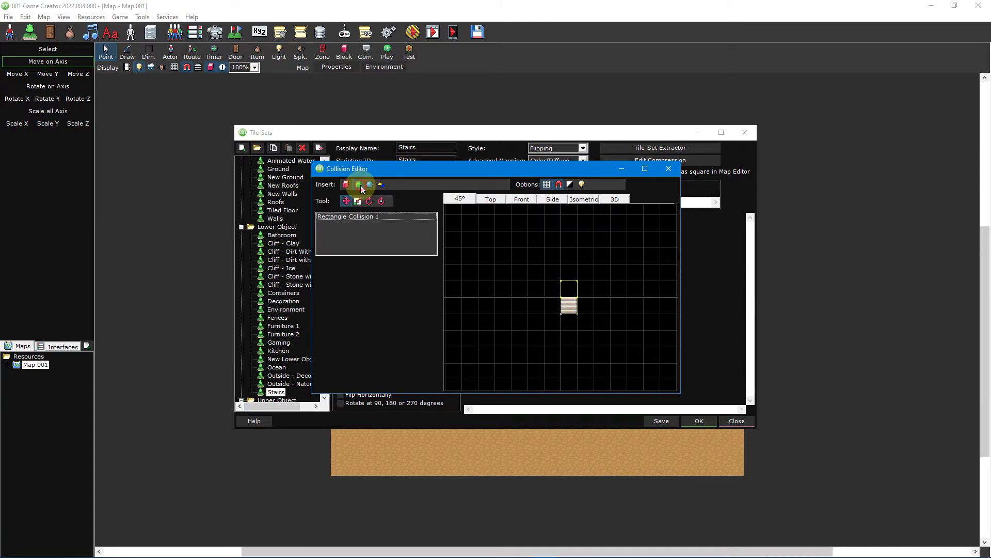
pyautogui.click(560, 200)
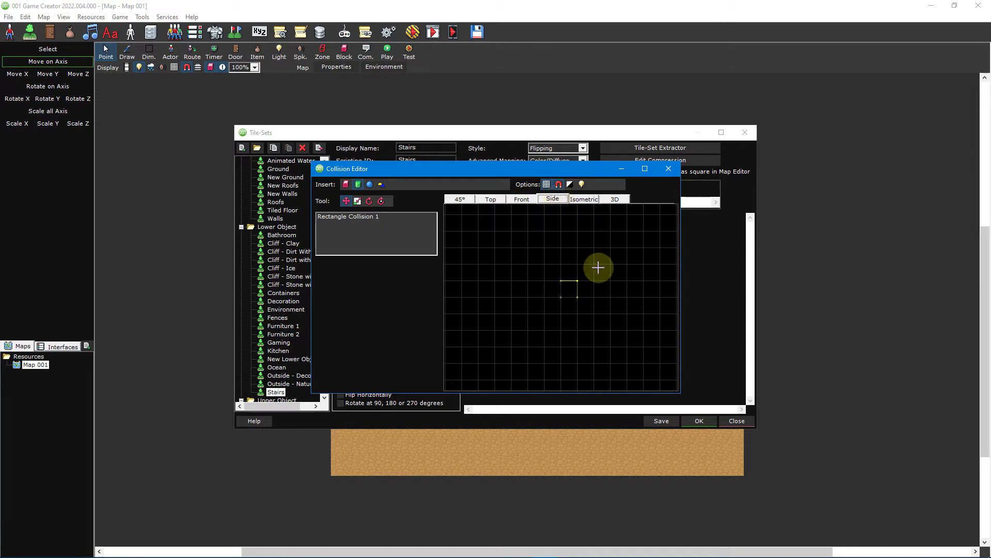
pyautogui.scroll(3, 594, 276)
pyautogui.scroll(1, 646, 264)
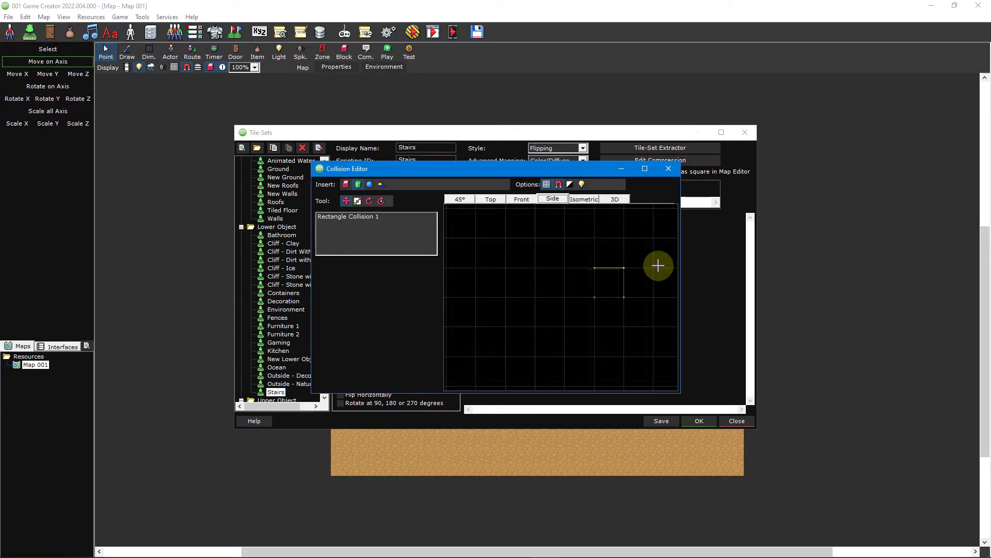
pyautogui.moveTo(658, 263); pyautogui.dragTo(609, 272, button='middle')
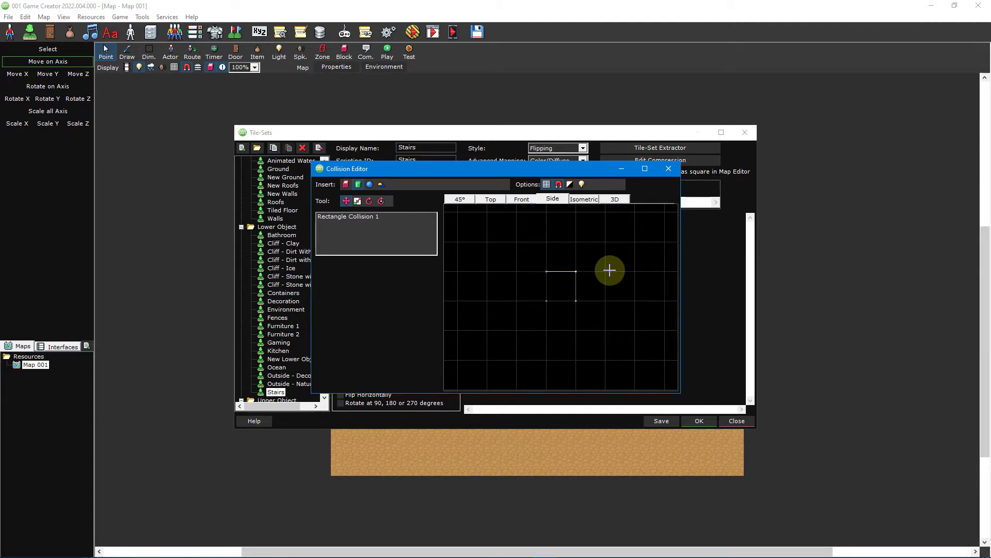
pyautogui.click(557, 278)
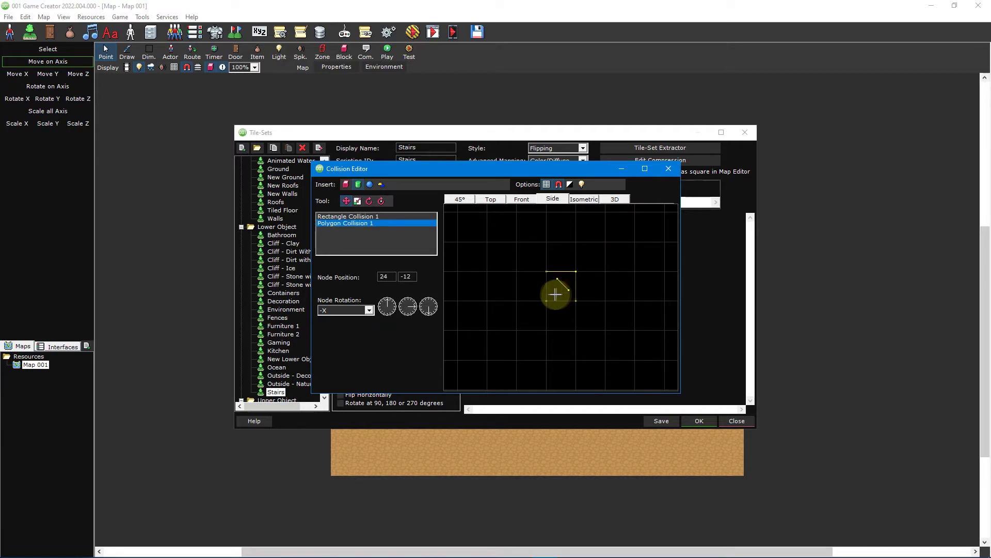
# Drag the polygon's nodes into a diagonal slope from the top corner down to the right.
pyautogui.moveTo(555, 295); pyautogui.dragTo(553, 297)
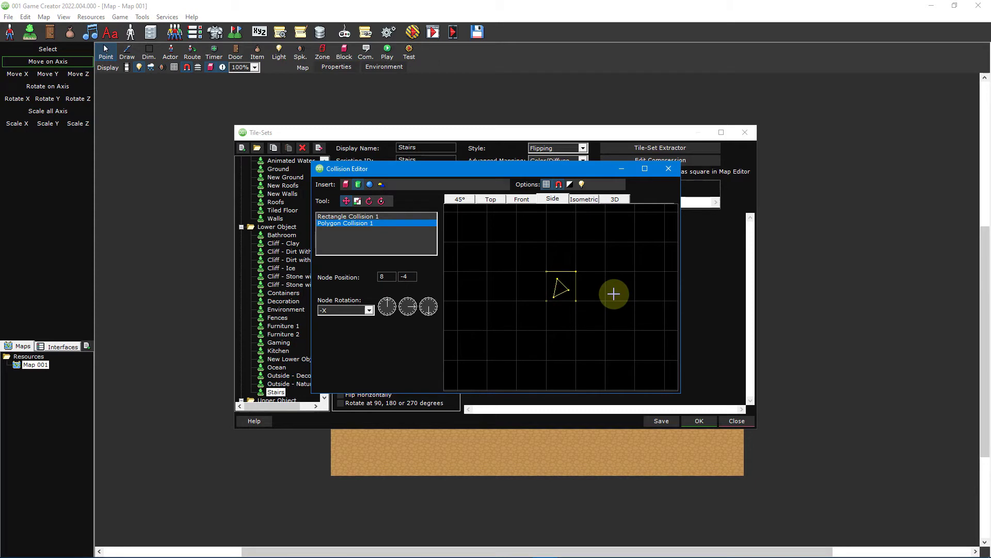
pyautogui.scroll(3, 602, 290)
pyautogui.scroll(-2, 603, 288)
pyautogui.moveTo(553, 273); pyautogui.dragTo(537, 260)
pyautogui.click(548, 301)
pyautogui.moveTo(549, 301); pyautogui.dragTo(584, 307)
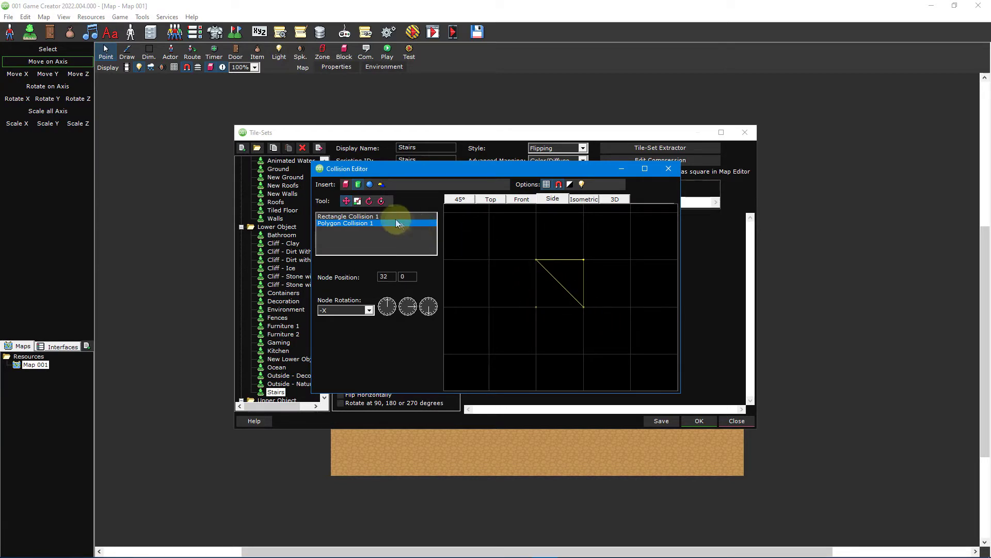
# Delete Rectangle Collision 1, leaving only the polygon collision, and view it in 3D.
pyautogui.click(392, 217)
pyautogui.rightClick(392, 217)
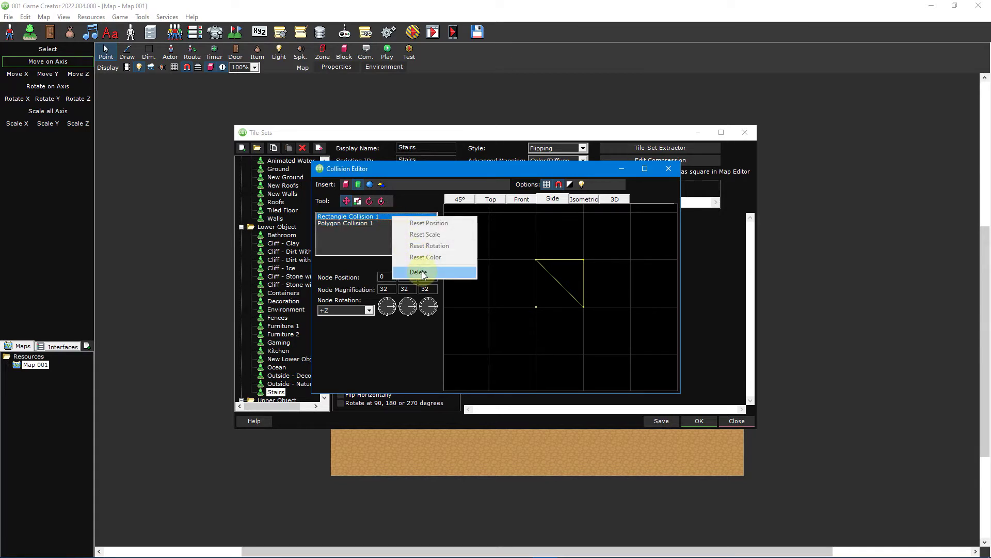
pyautogui.click(422, 272)
pyautogui.click(405, 216)
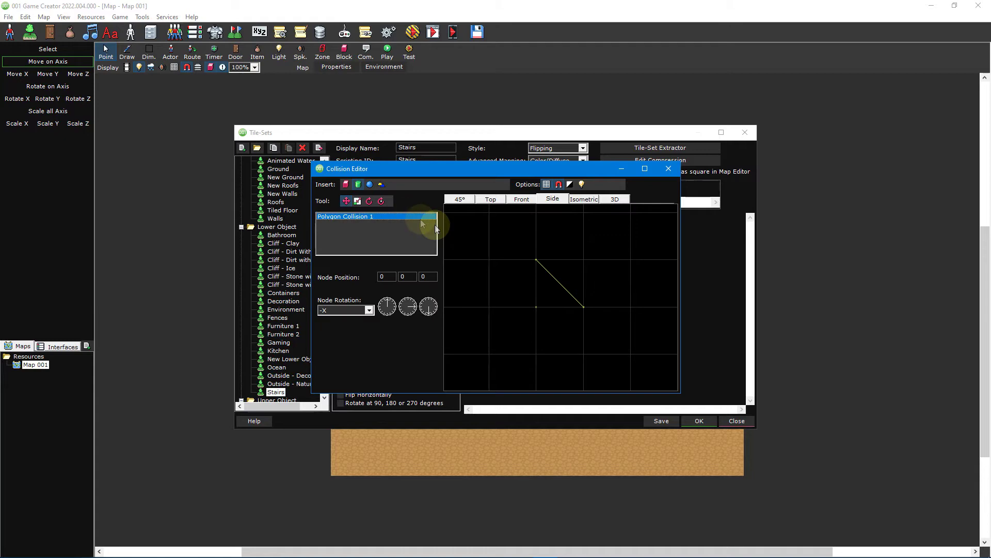
pyautogui.click(612, 200)
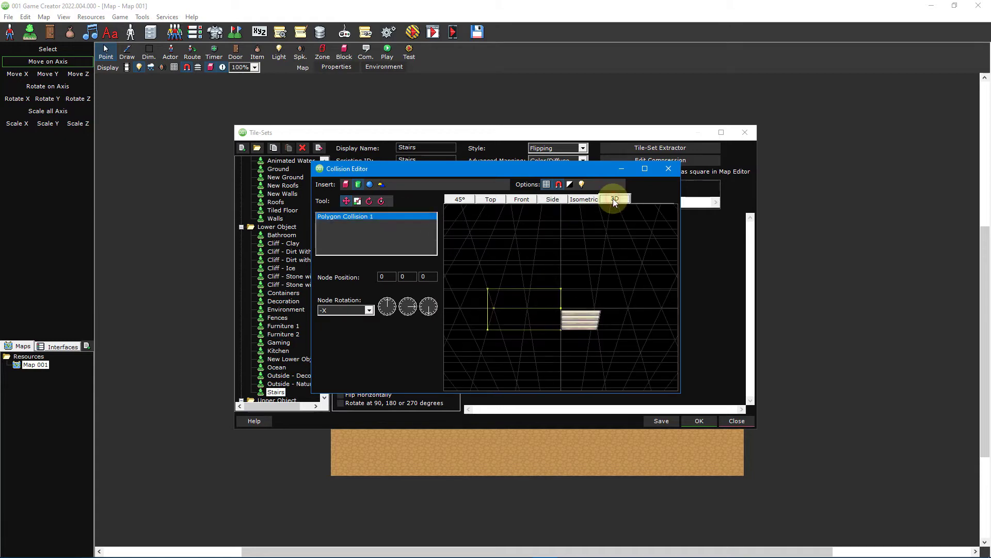
# Orbit the 3D view and move the polygon nodes so the slope runs along the stairs.
pyautogui.moveTo(600, 286)
pyautogui.mouseDown(button='middle')
pyautogui.moveTo(591, 259)
pyautogui.moveTo(594, 276)
pyautogui.moveTo(595, 268)
pyautogui.moveTo(516, 239)
pyautogui.moveTo(625, 253)
pyautogui.moveTo(660, 250)
pyautogui.moveTo(659, 241)
pyautogui.moveTo(599, 288)
pyautogui.mouseUp(button='middle')
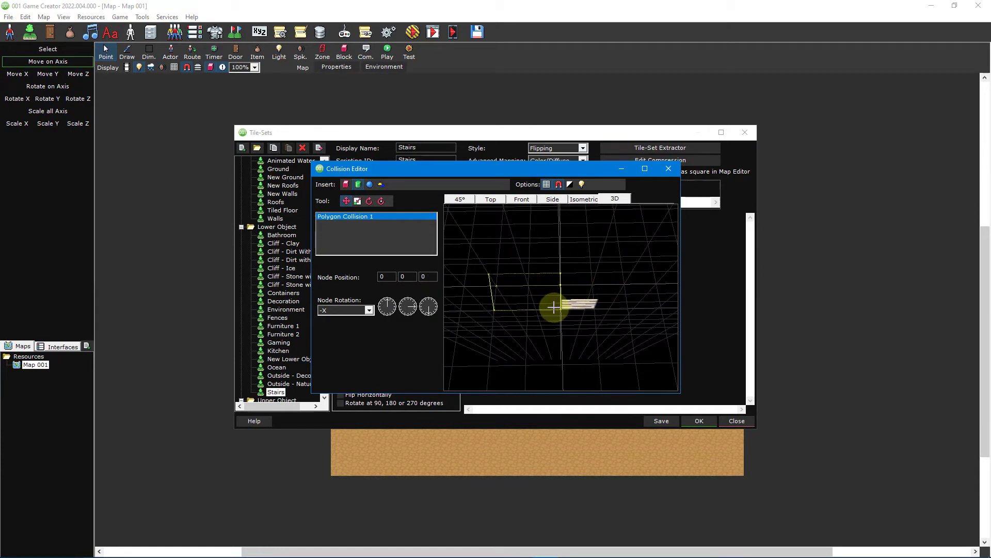
pyautogui.moveTo(553, 309); pyautogui.dragTo(584, 306)
pyautogui.click(529, 309)
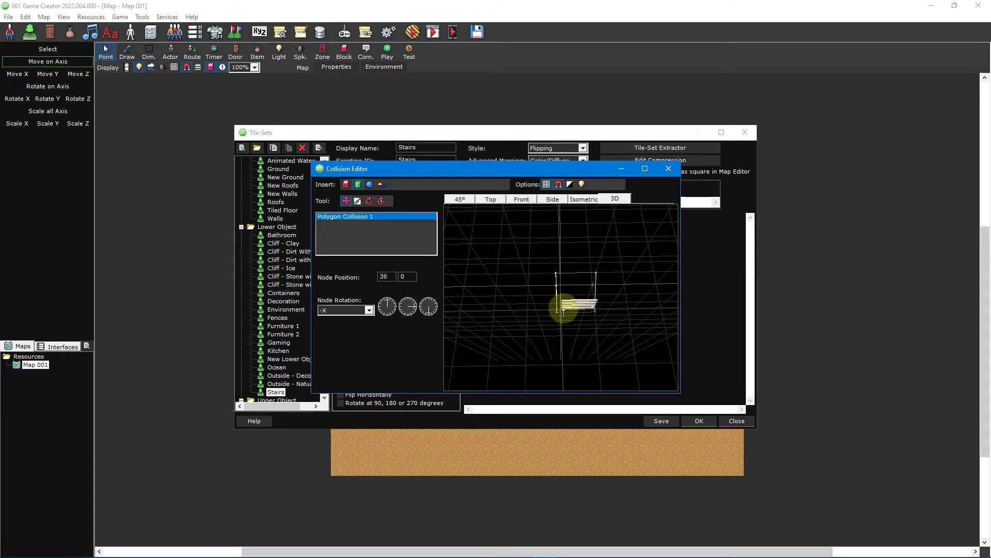
pyautogui.moveTo(617, 299); pyautogui.dragTo(547, 308, button='middle')
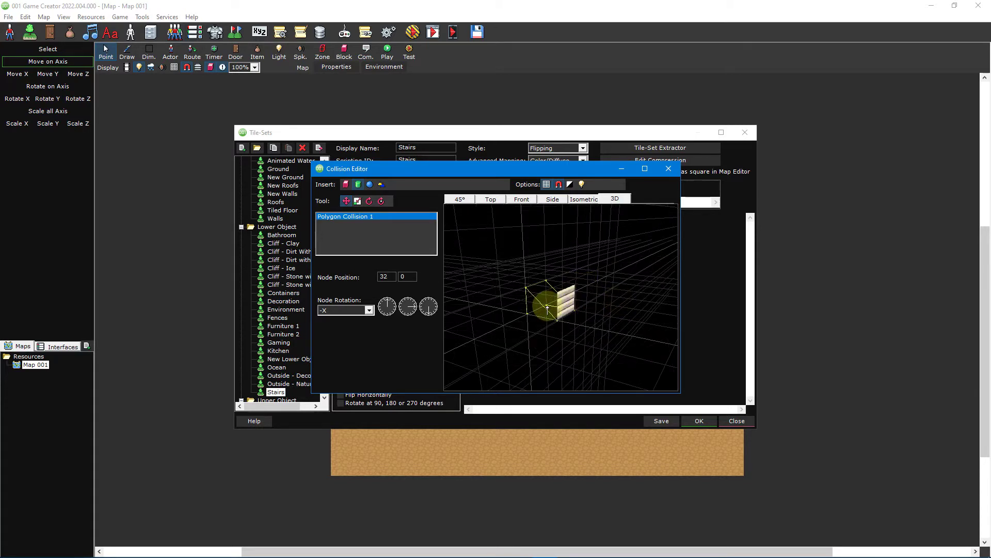
pyautogui.moveTo(545, 307); pyautogui.dragTo(571, 310)
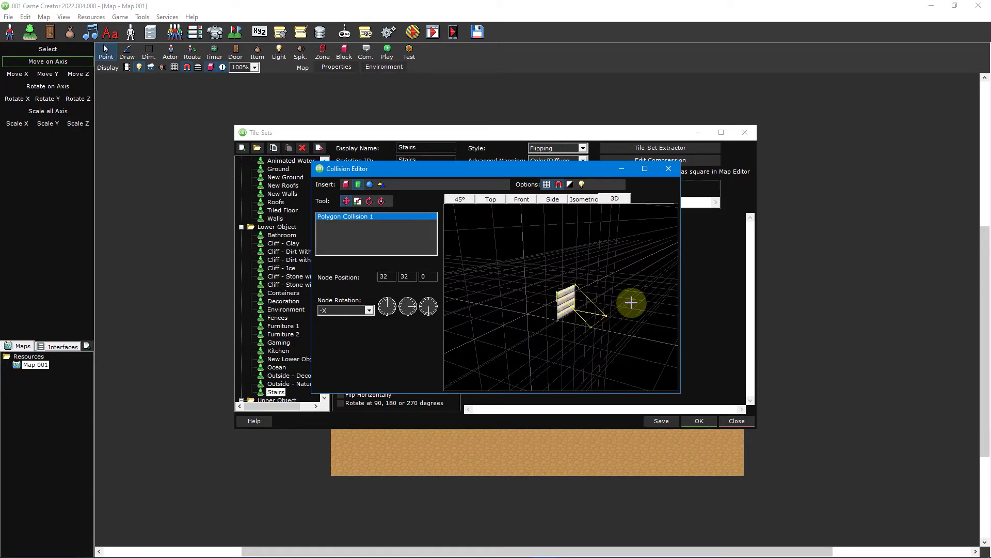
pyautogui.moveTo(633, 299); pyautogui.dragTo(538, 312, button='middle')
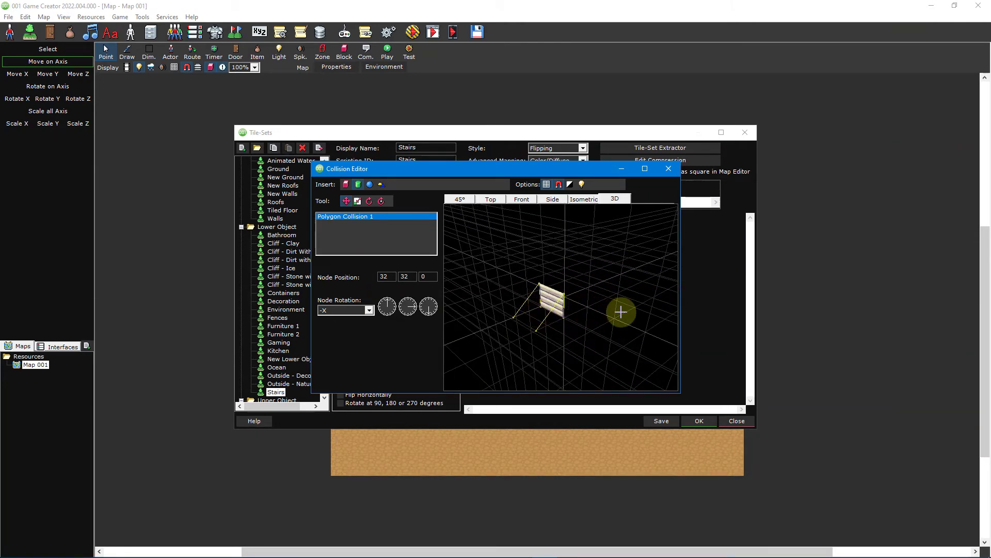
pyautogui.moveTo(621, 312); pyautogui.dragTo(604, 310, button='middle')
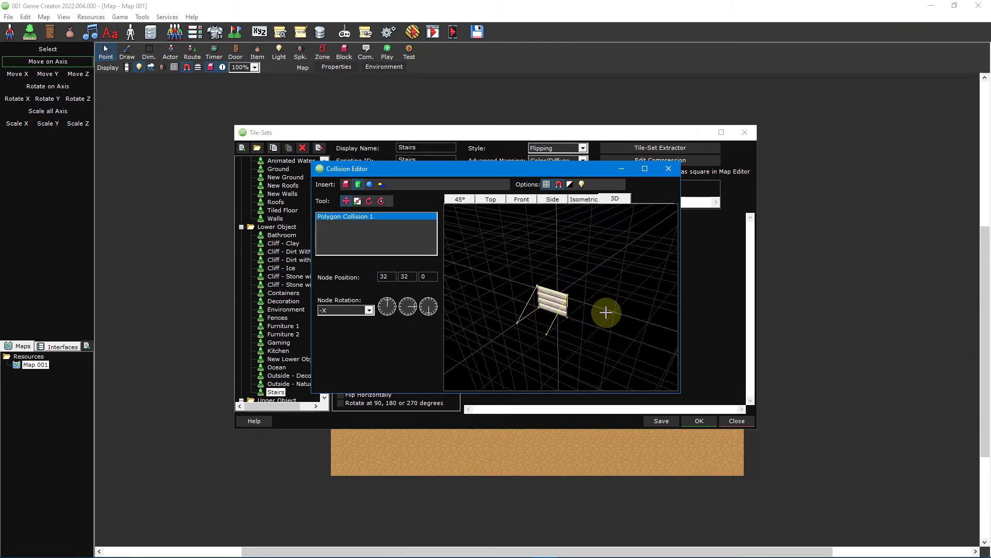
# Save the Stairs tile-set and test-play, walking the character up the stairs onto the roof.
pyautogui.click(669, 169)
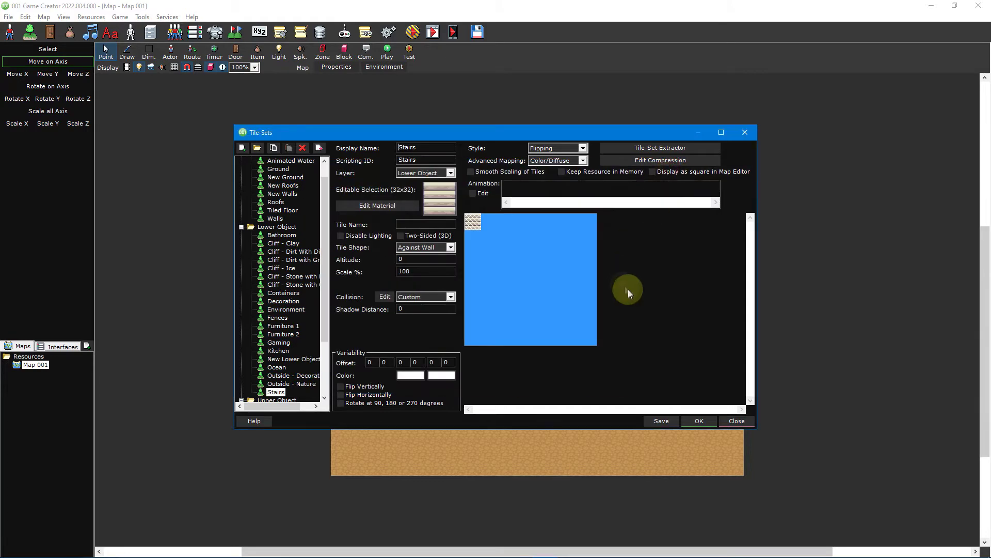
pyautogui.click(697, 421)
pyautogui.press('F5')
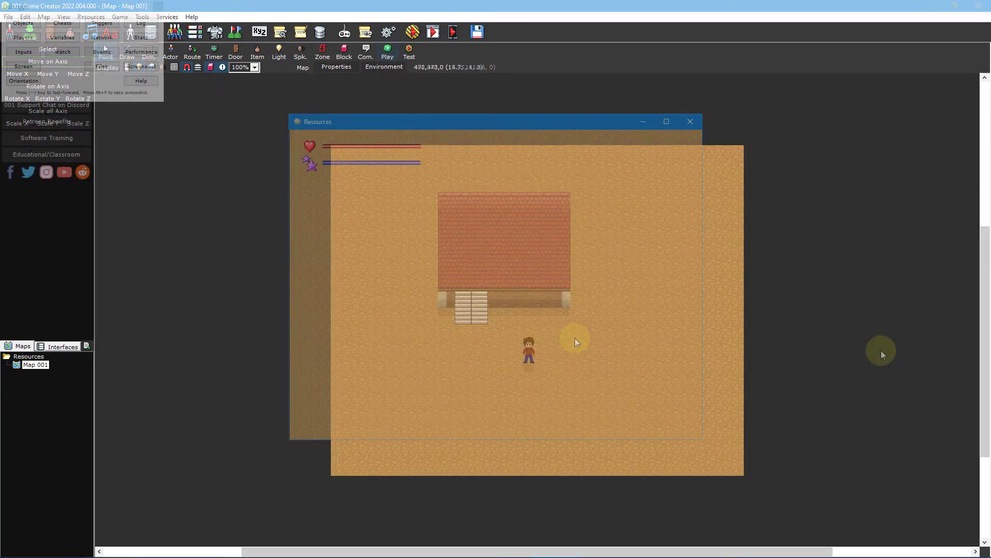
pyautogui.press('Left')
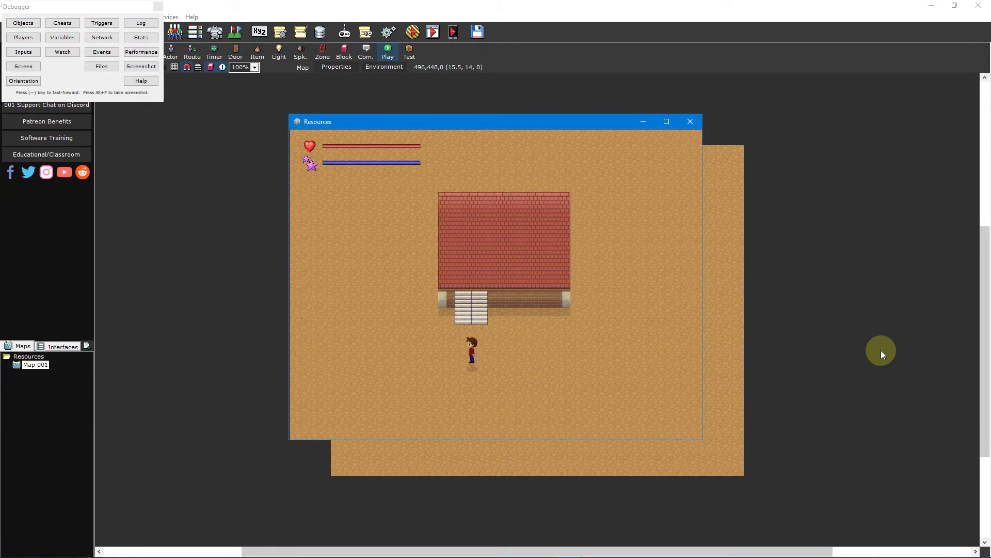
pyautogui.press('Up')
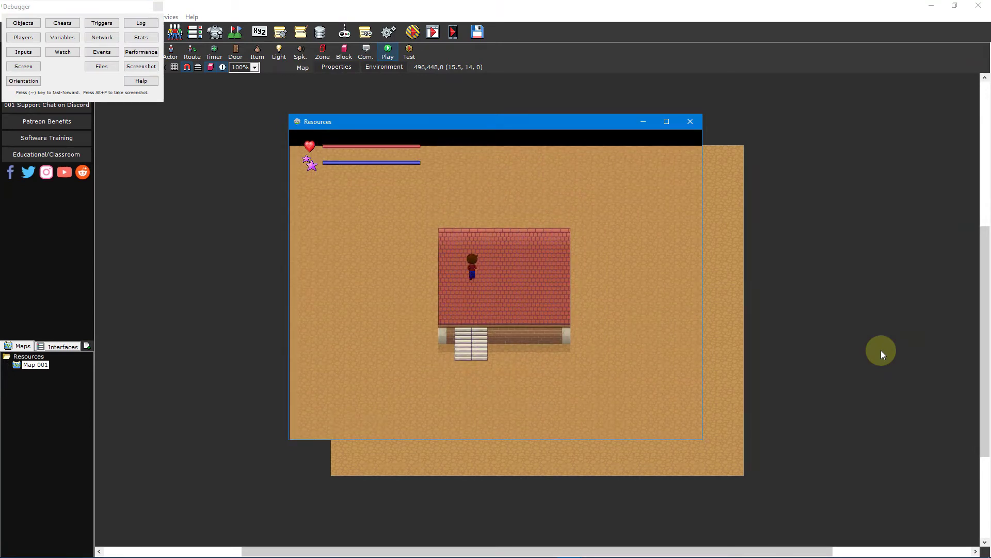
pyautogui.press('Right')
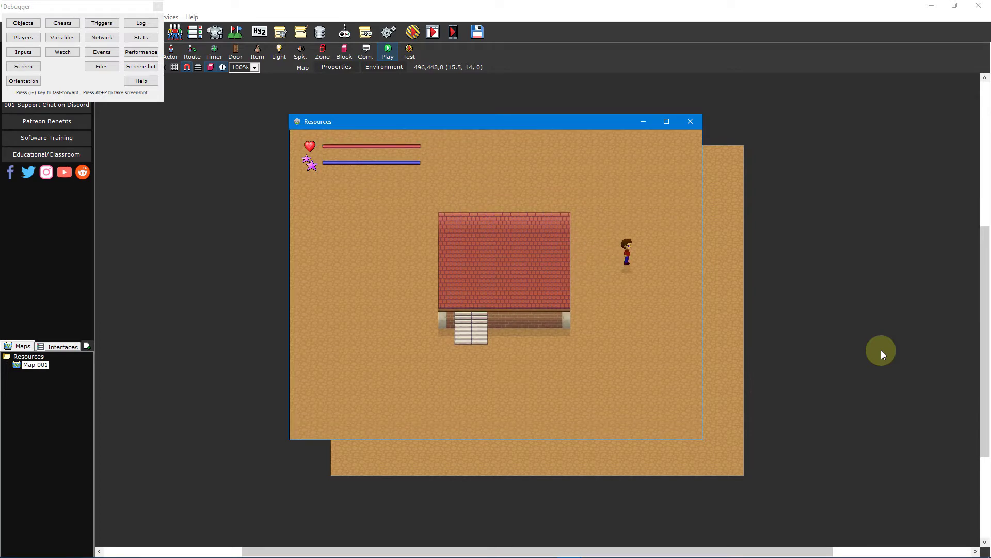
pyautogui.press('Escape')
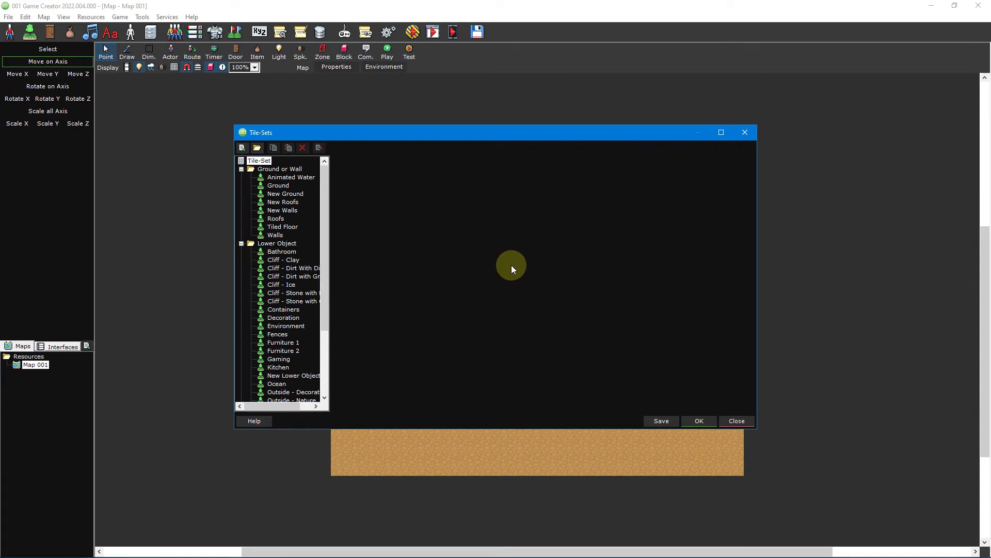
# Open the Tile-Set Extractor for the empty tile after Dirt in New Ground.
pyautogui.click(285, 194)
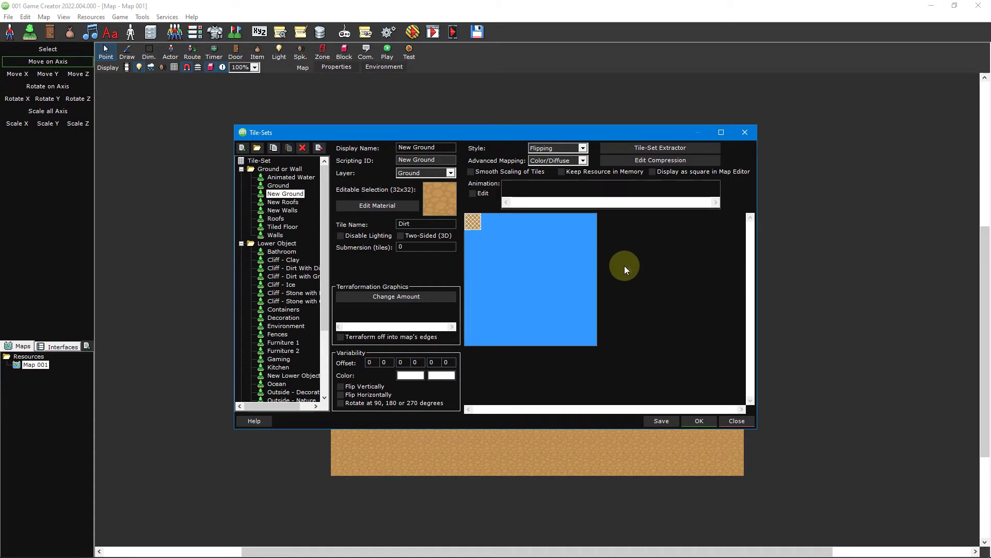
pyautogui.click(487, 224)
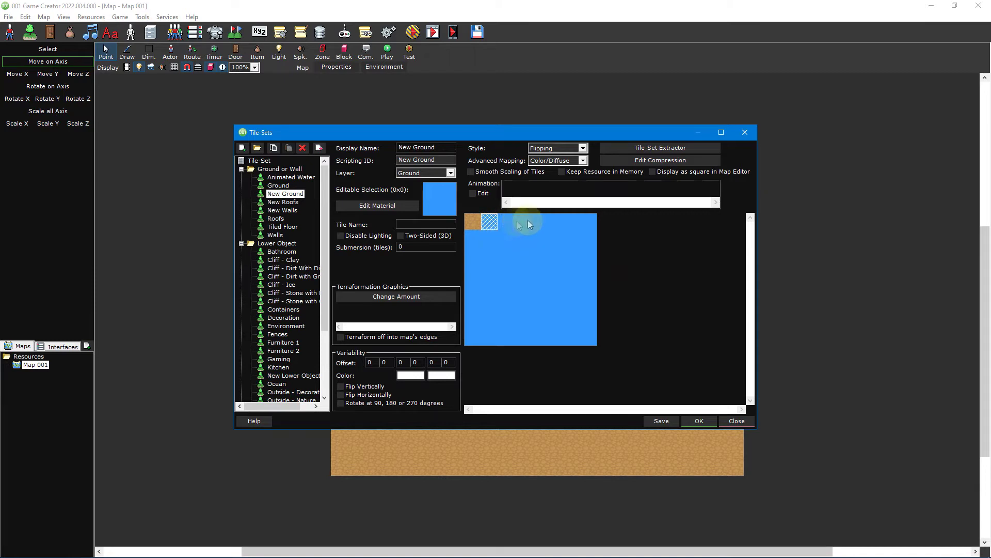
pyautogui.click(698, 148)
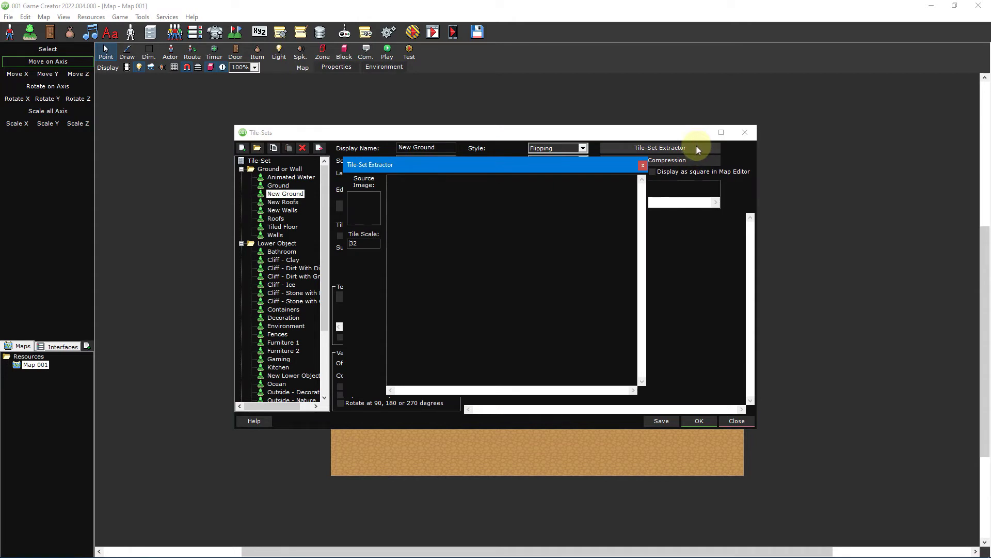
# Load Textures.png from the Tileset Extractor folder as the extractor's source image.
pyautogui.rightClick(367, 211)
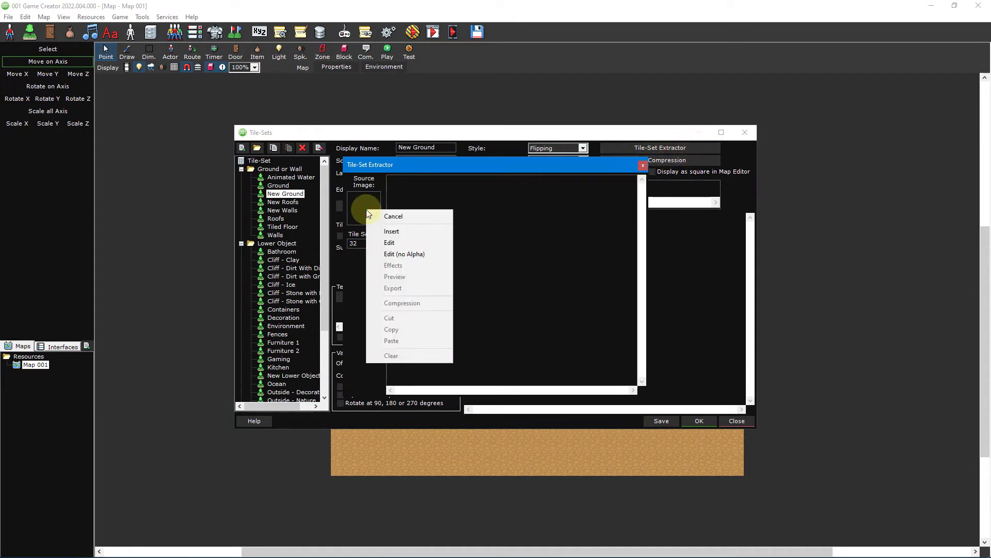
pyautogui.click(411, 233)
pyautogui.doubleClick(549, 269)
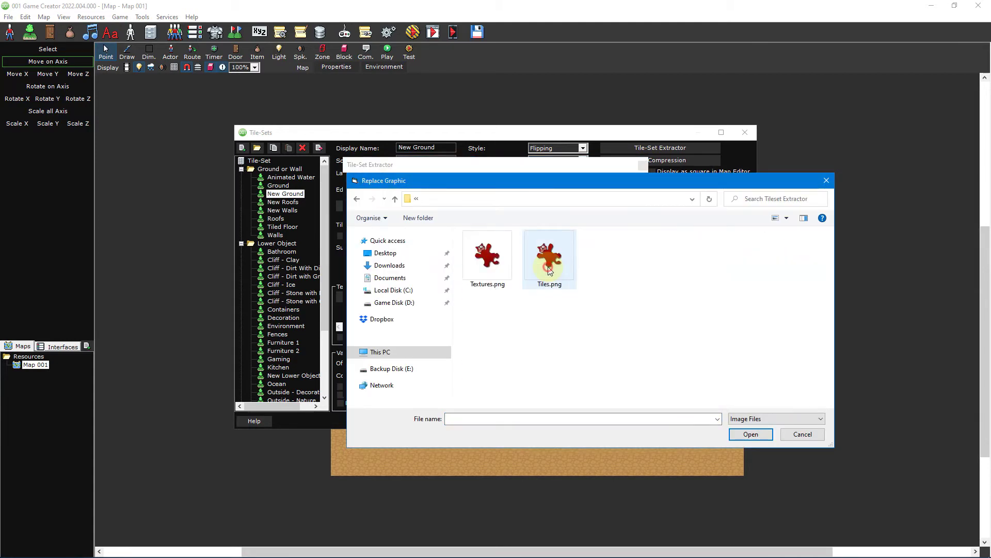
pyautogui.doubleClick(491, 260)
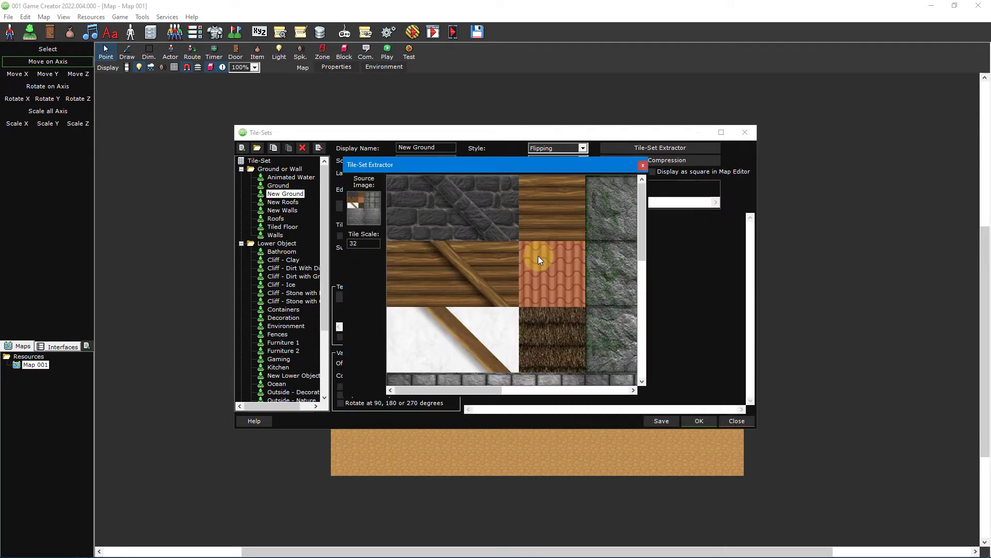
pyautogui.moveTo(641, 232)
pyautogui.mouseDown()
pyautogui.moveTo(640, 358)
pyautogui.moveTo(641, 227)
pyautogui.mouseUp()
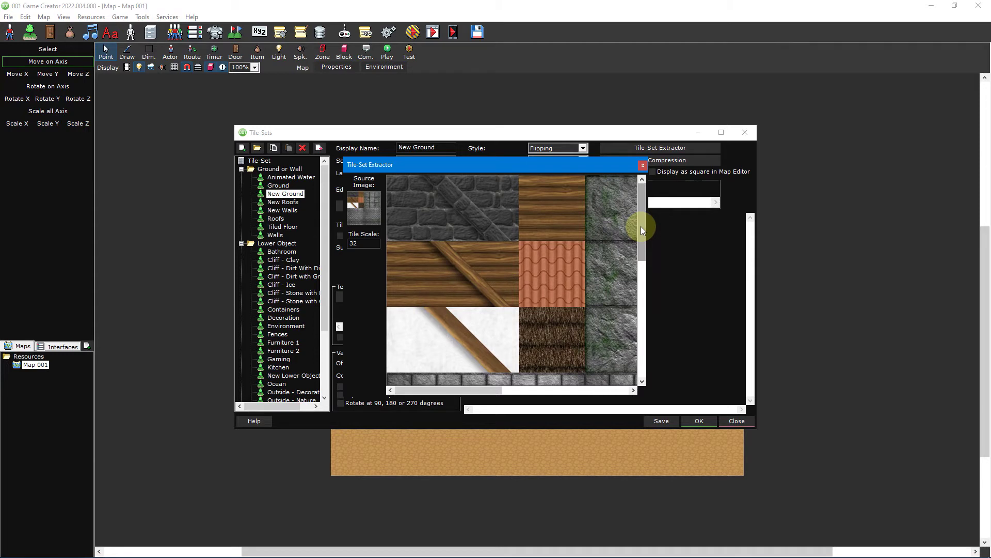
# Set the tile scale to 128, pick the top-left tile, and move the extractor aside.
pyautogui.doubleClick(353, 244)
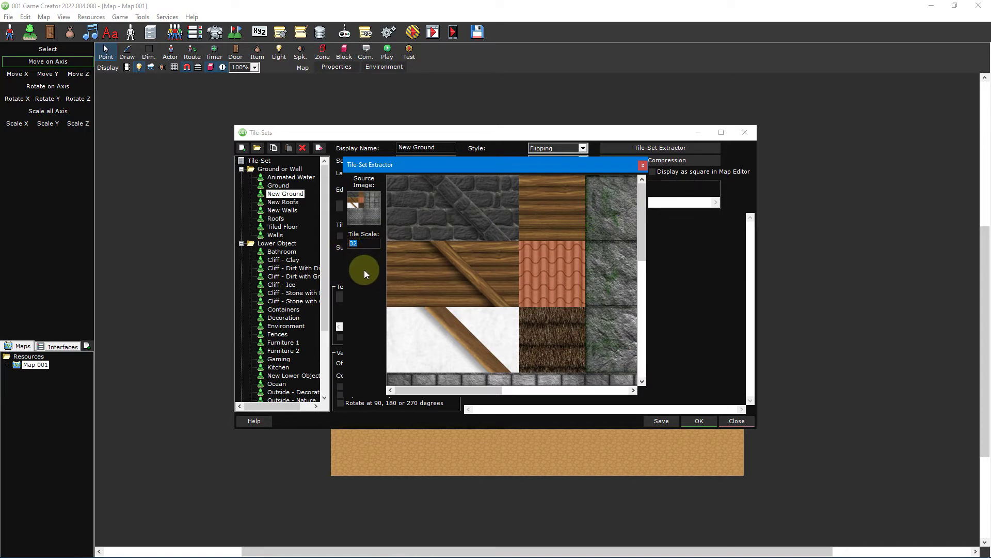
pyautogui.write('128')
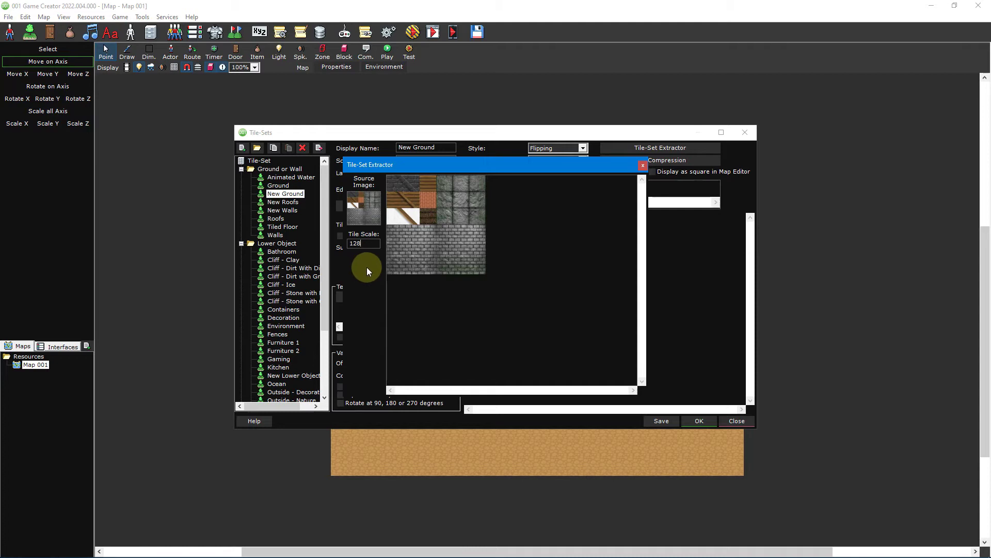
pyautogui.click(393, 187)
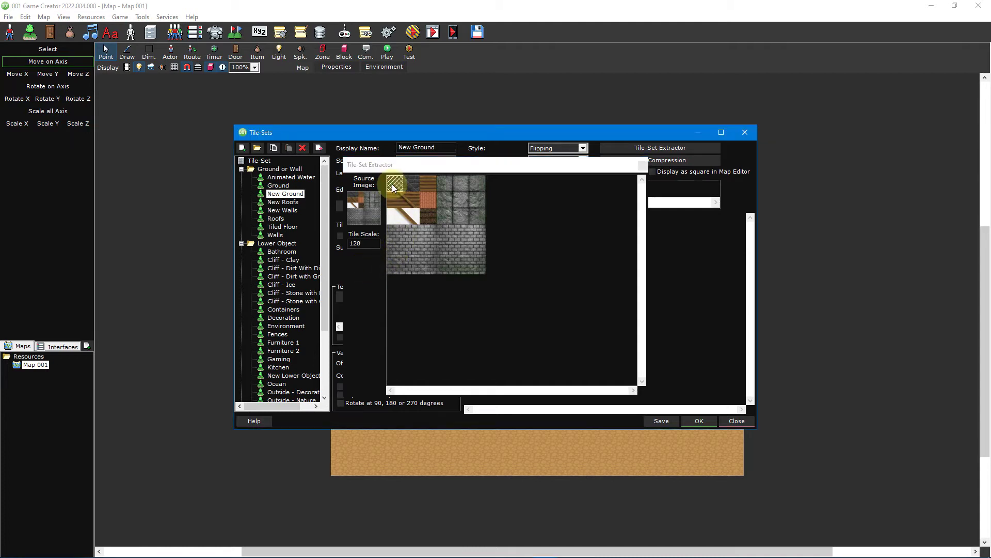
pyautogui.moveTo(422, 169); pyautogui.dragTo(650, 164)
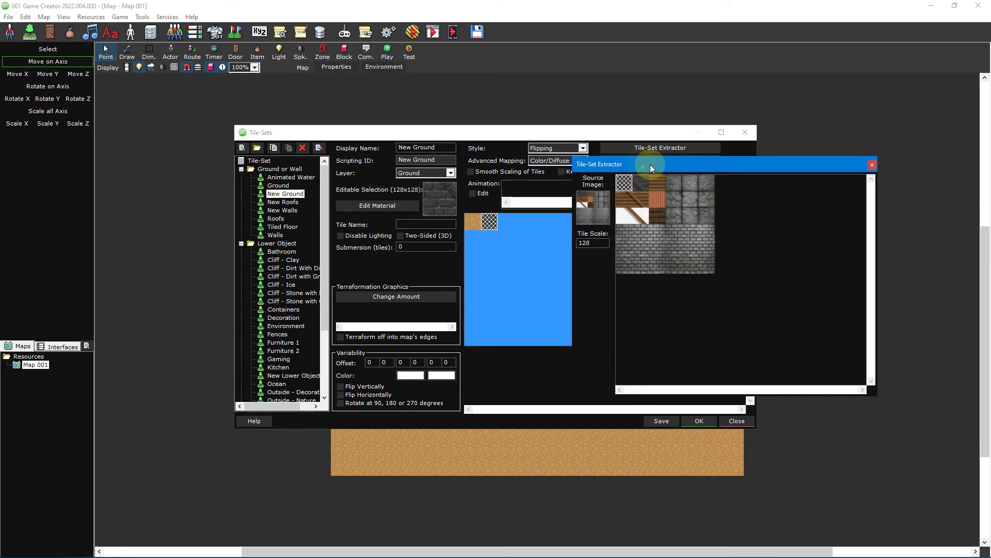
# Copy the whole texture image into the marked New Ground sheet area, close the extractor, select the blank tile.
pyautogui.click(542, 132)
pyautogui.click(490, 226)
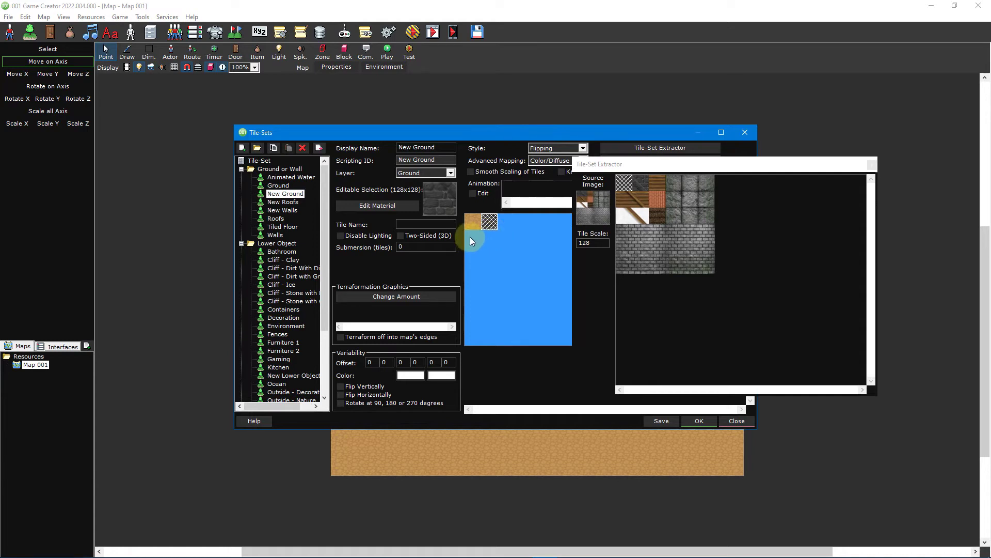
pyautogui.moveTo(470, 237); pyautogui.dragTo(556, 317)
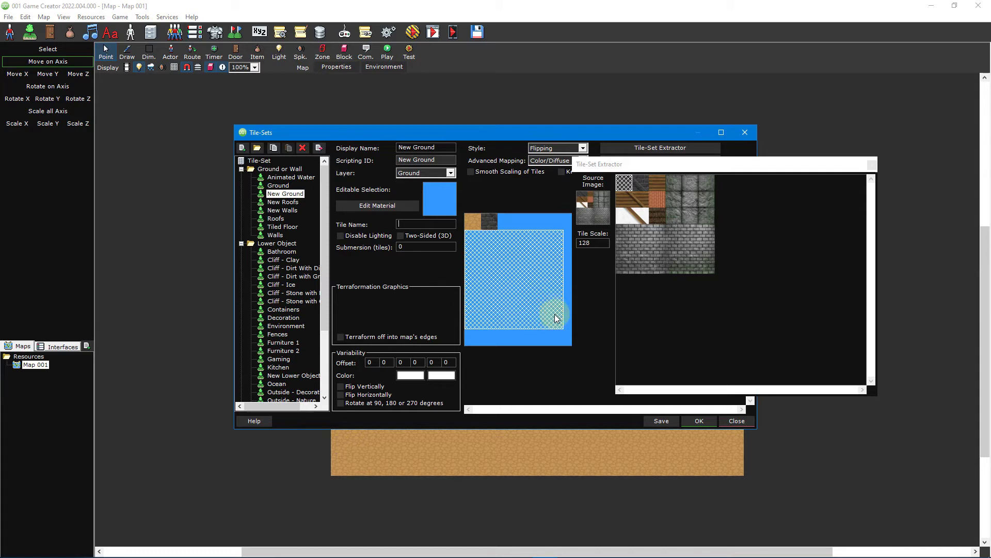
pyautogui.click(627, 184)
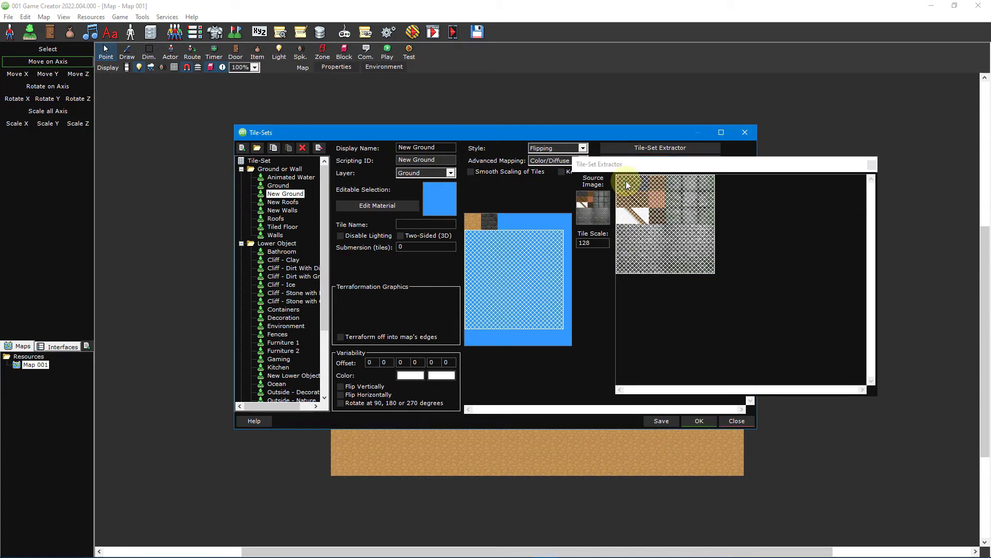
pyautogui.doubleClick(627, 185)
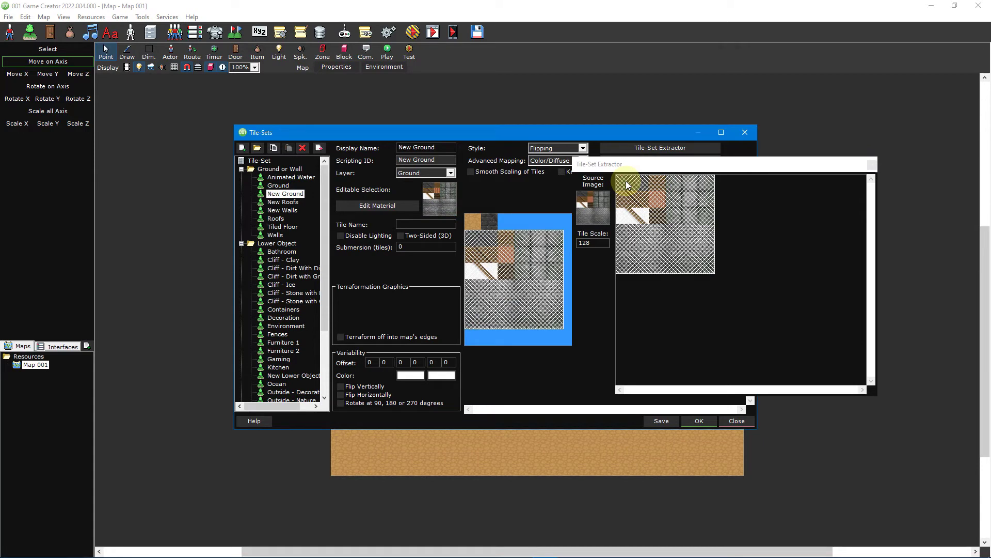
pyautogui.click(872, 164)
pyautogui.click(507, 222)
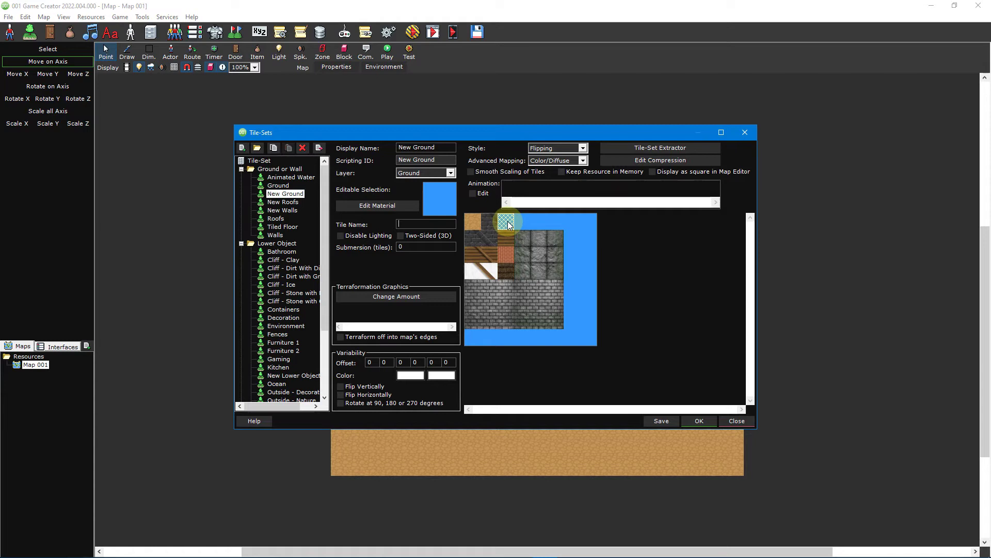
# Replace the blank tile's graphic with Template Tile 1.png from Tilesets > Terraformation Template.
pyautogui.rightClick(439, 200)
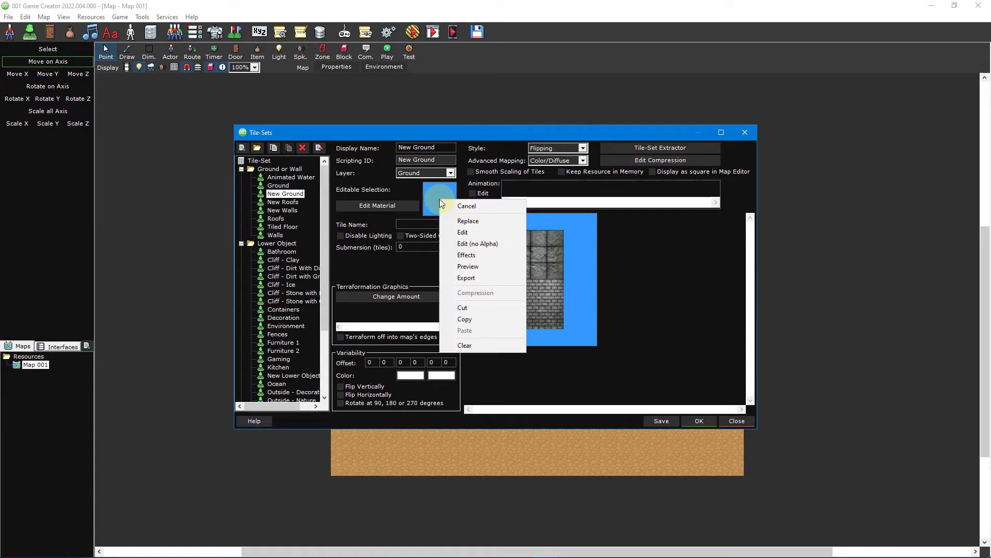
pyautogui.click(497, 220)
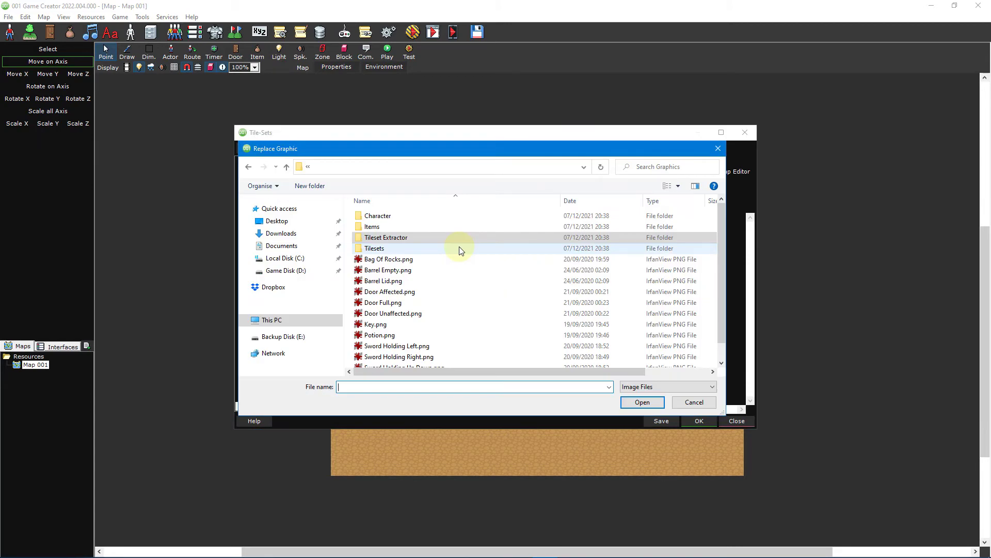
pyautogui.doubleClick(461, 248)
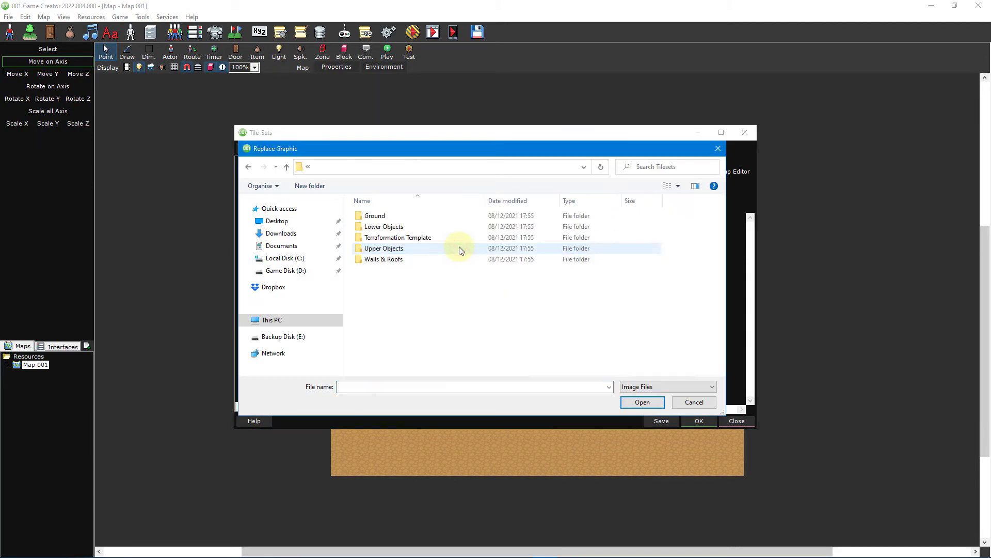
pyautogui.doubleClick(460, 237)
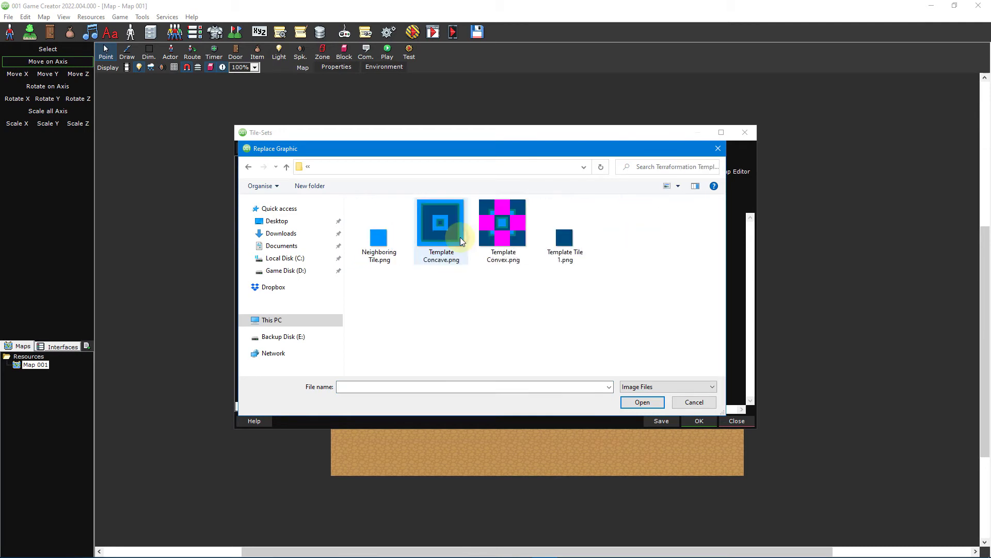
pyautogui.doubleClick(565, 238)
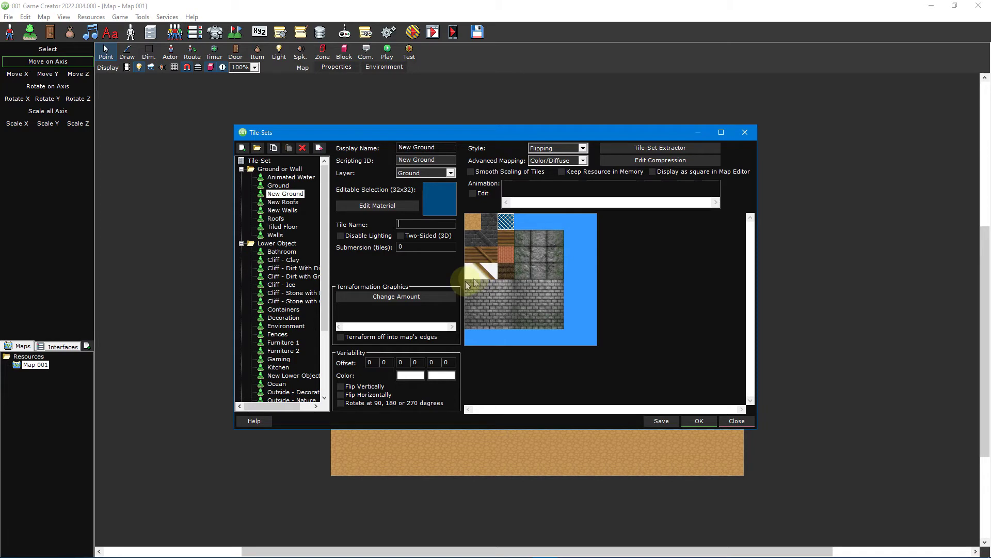
# Set the dark blue tile's terraformation graphics amount to 1.
pyautogui.click(432, 298)
pyautogui.write('1')
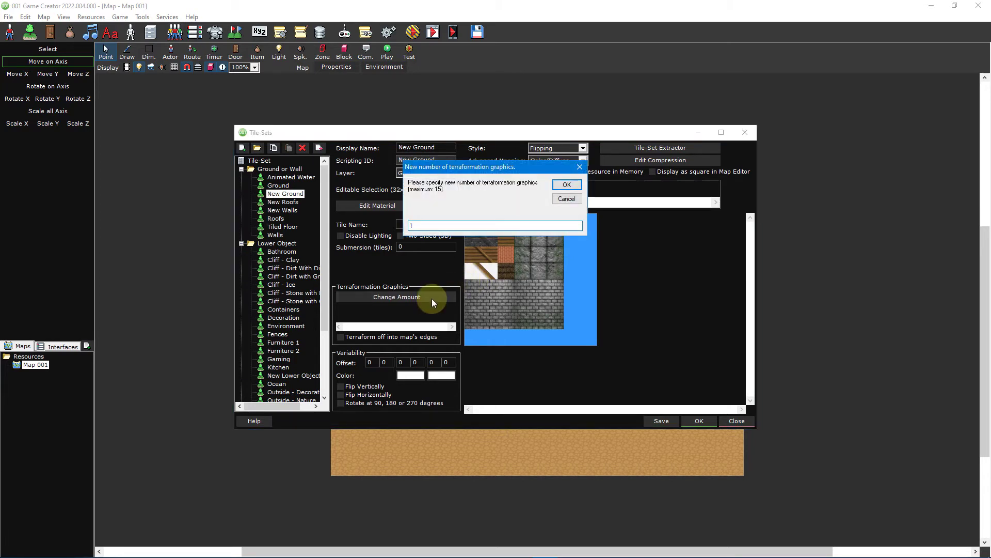
pyautogui.click(568, 185)
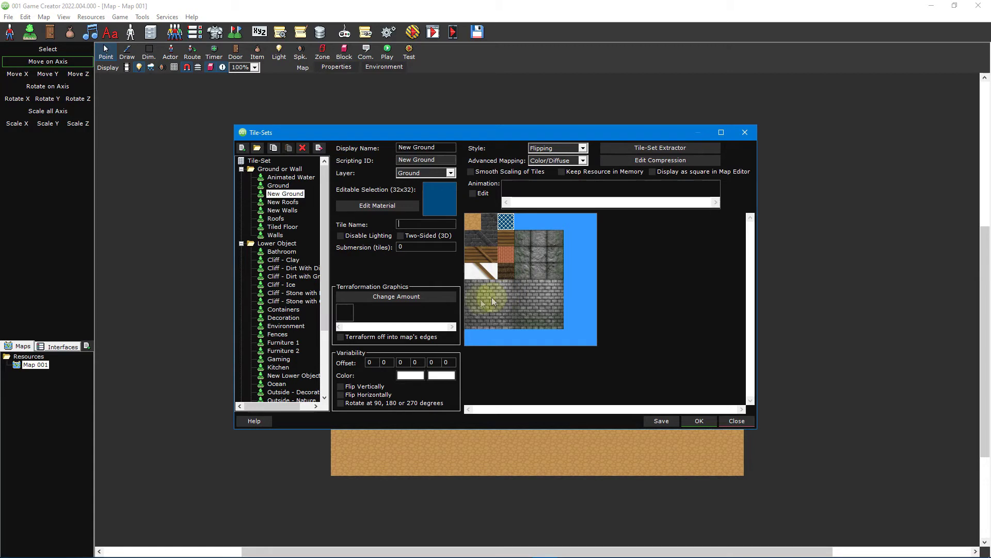
# Open the new graphic's Tile Terraformation dialog and review the Style choices, keeping Absolute.
pyautogui.doubleClick(345, 314)
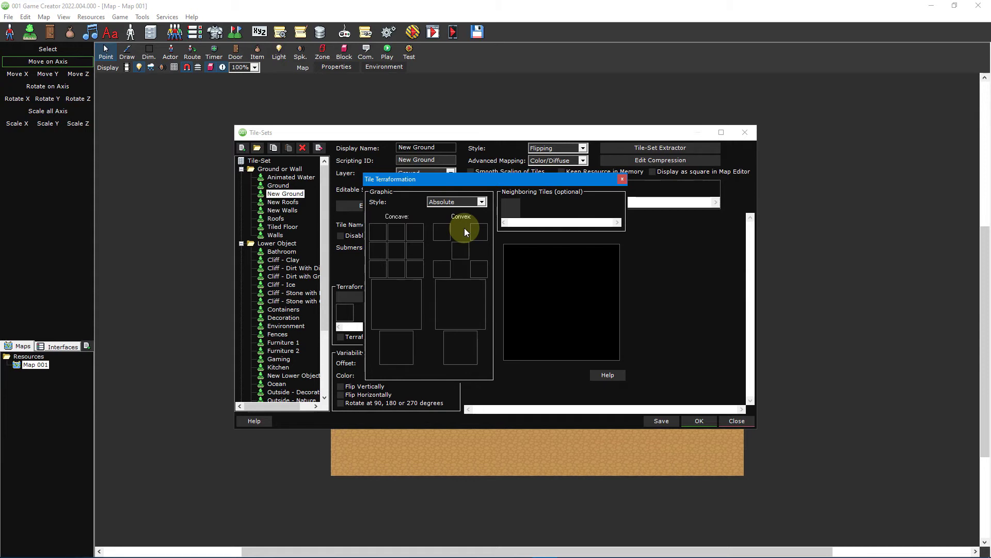
pyautogui.click(481, 202)
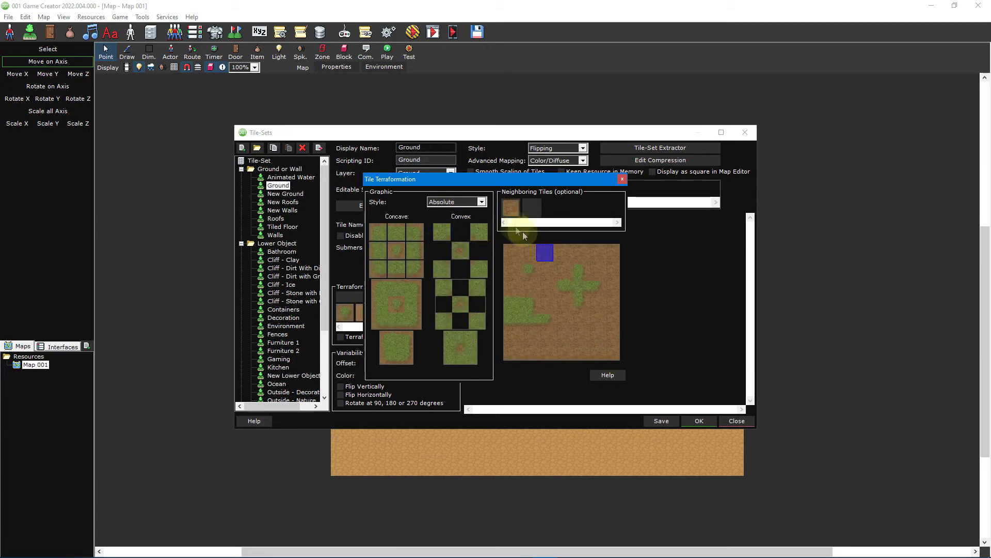
pyautogui.click(481, 202)
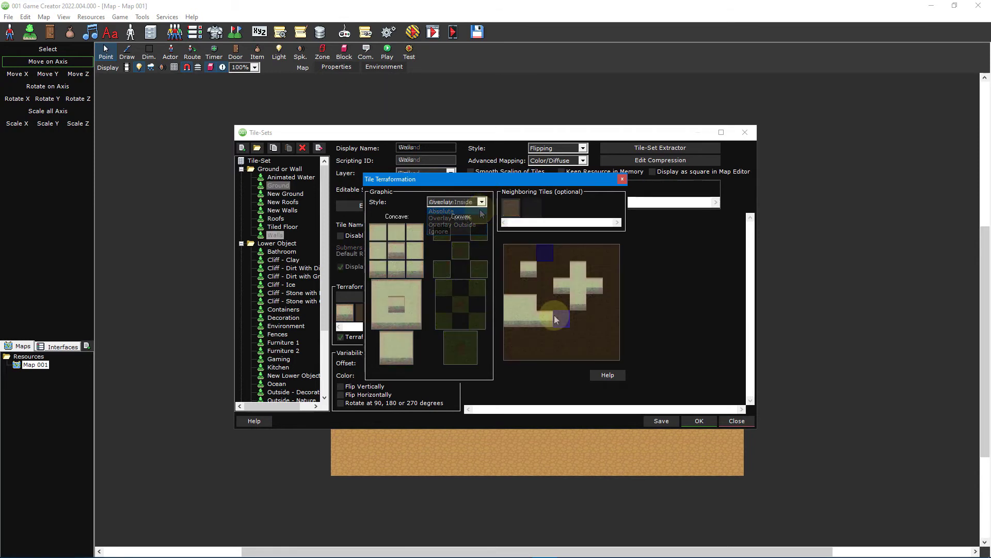
pyautogui.click(483, 201)
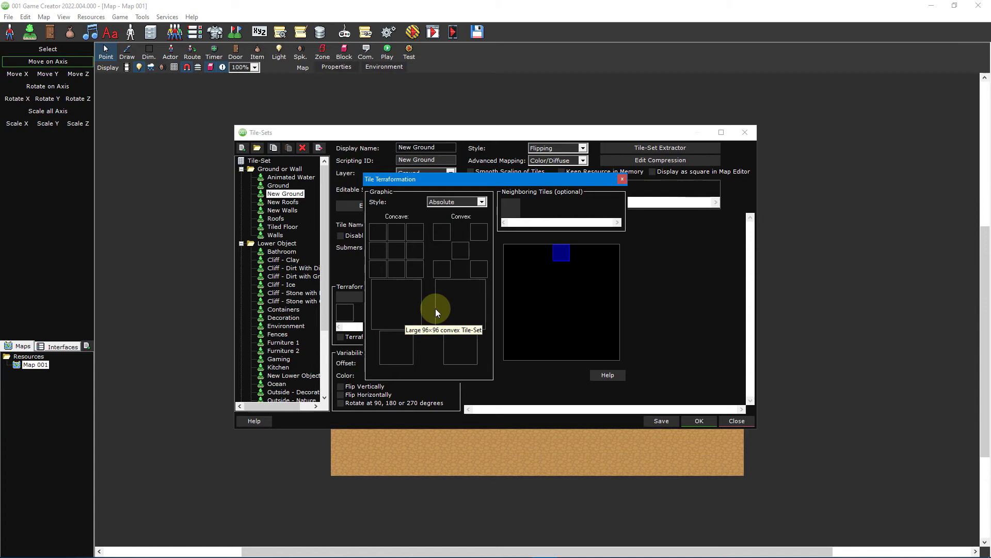
# Load Template Concave.png and Template Convex.png as the concave and convex graphics.
pyautogui.rightClick(399, 304)
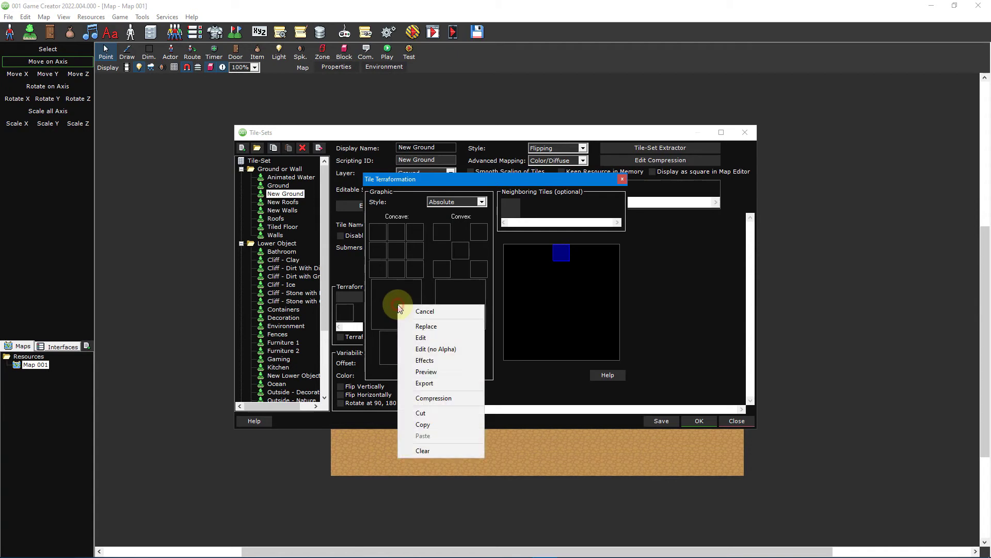
pyautogui.click(443, 327)
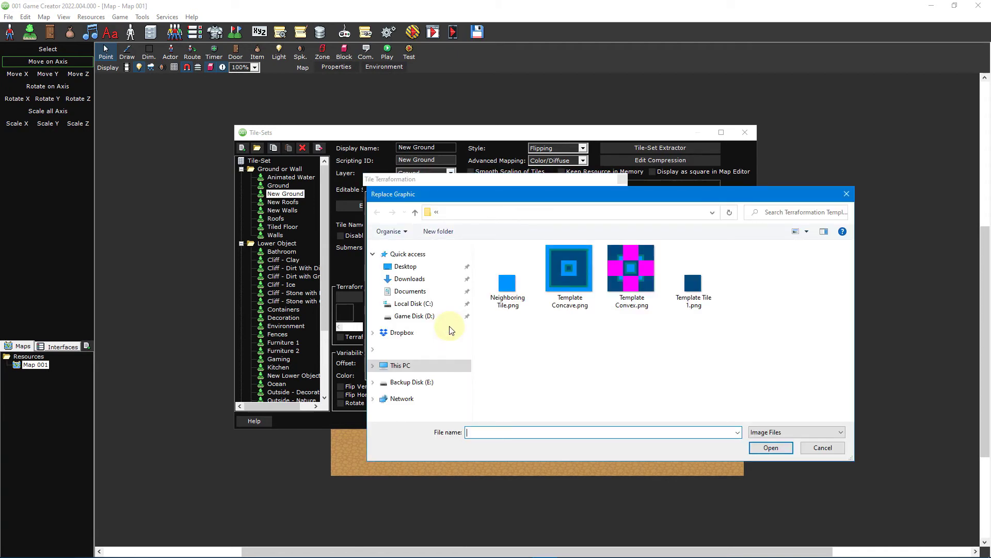
pyautogui.doubleClick(576, 277)
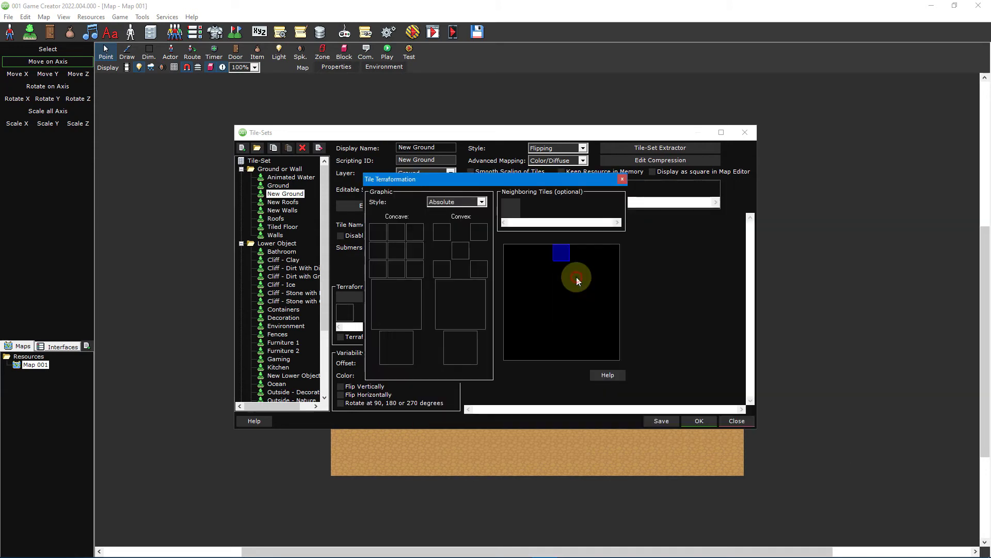
pyautogui.rightClick(460, 303)
pyautogui.click(513, 324)
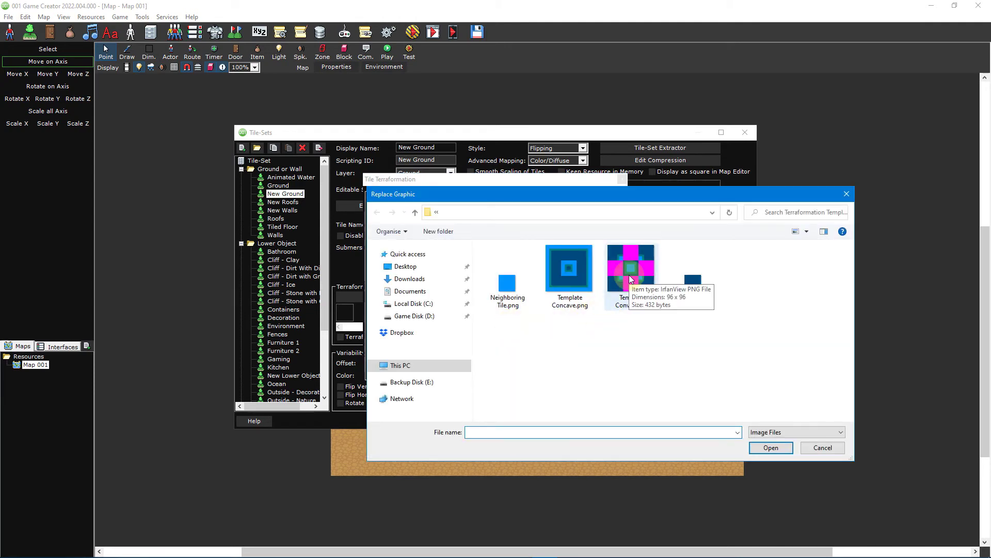
pyautogui.doubleClick(619, 292)
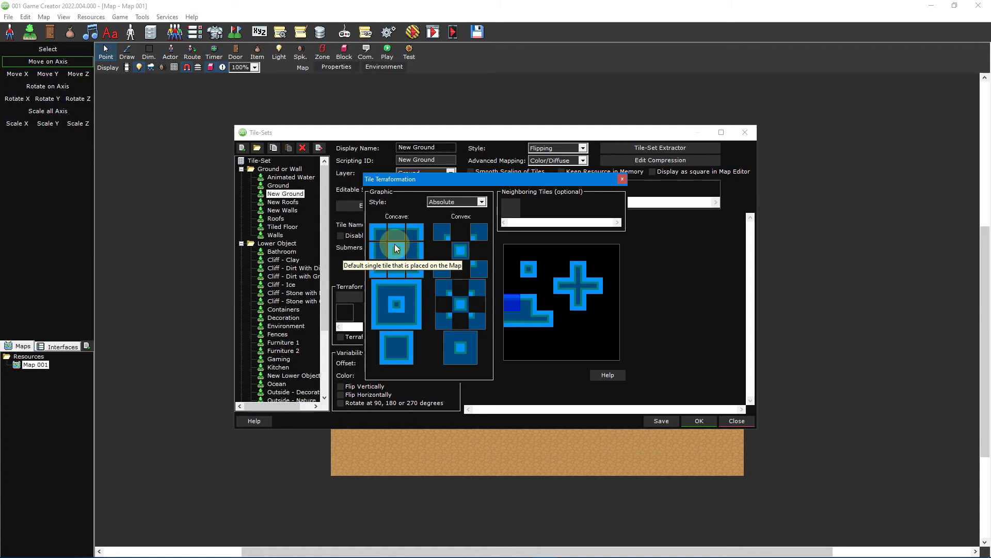
pyautogui.moveTo(383, 235)
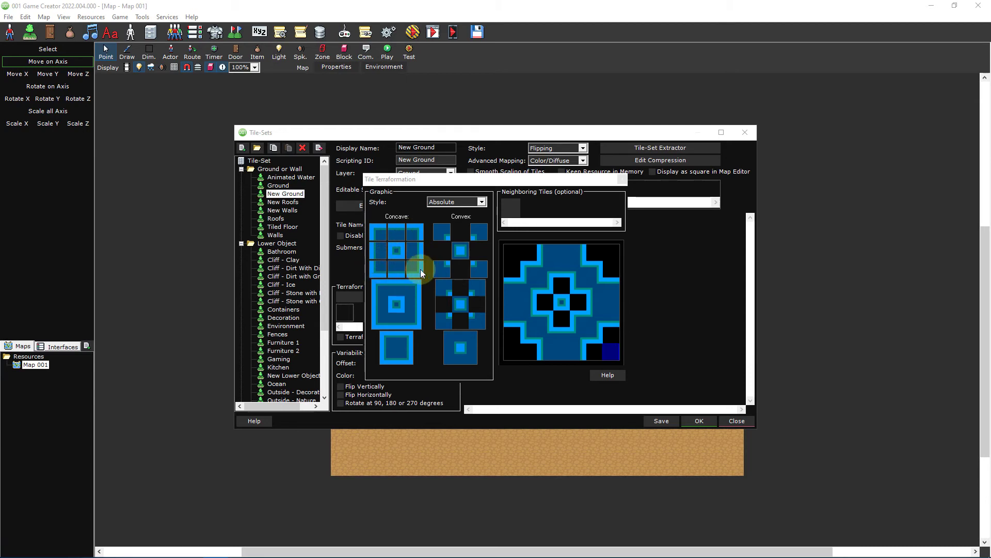
# Show where the top-left, top-right and centre convex tiles are used in the preview.
pyautogui.click(382, 265)
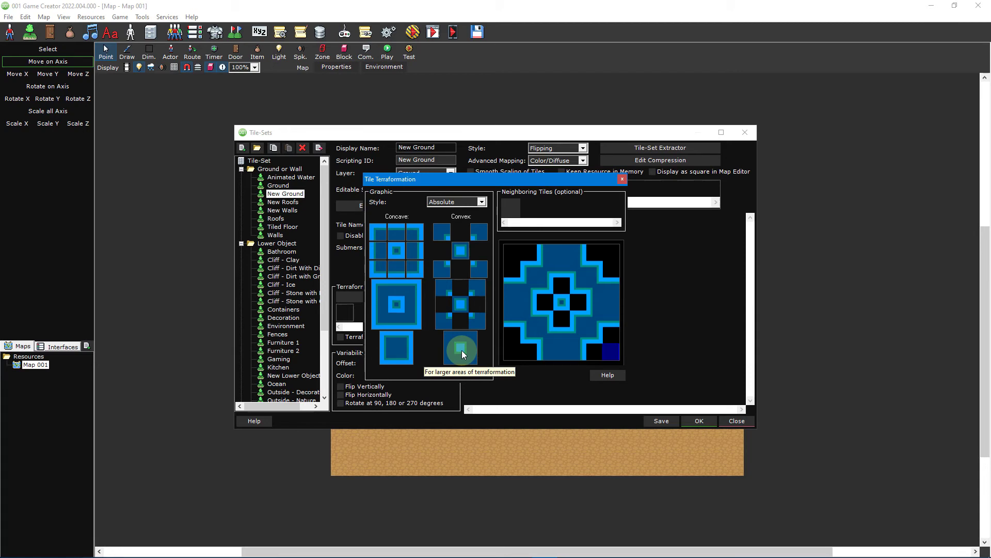
pyautogui.click(444, 238)
pyautogui.click(481, 235)
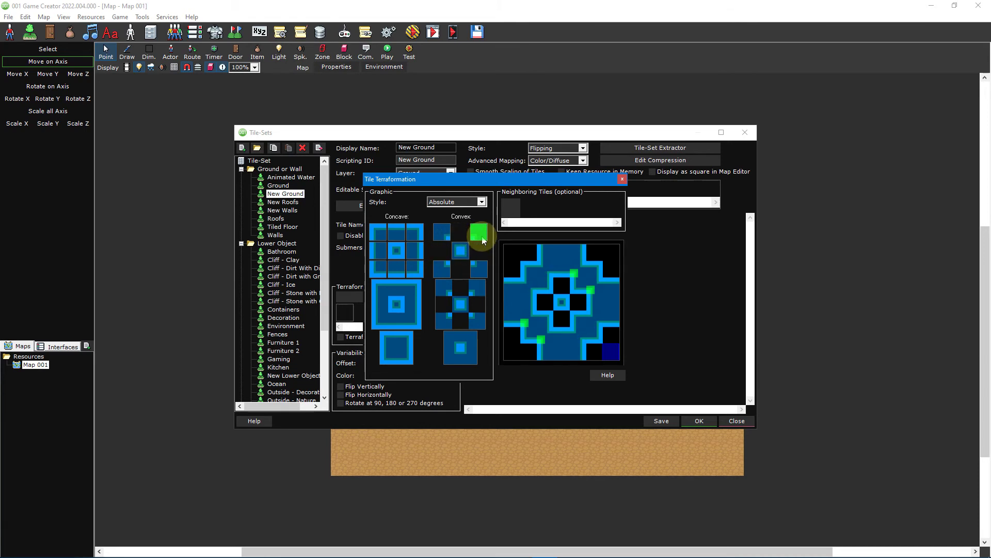
pyautogui.click(482, 237)
pyautogui.click(482, 236)
pyautogui.click(461, 250)
pyautogui.click(461, 251)
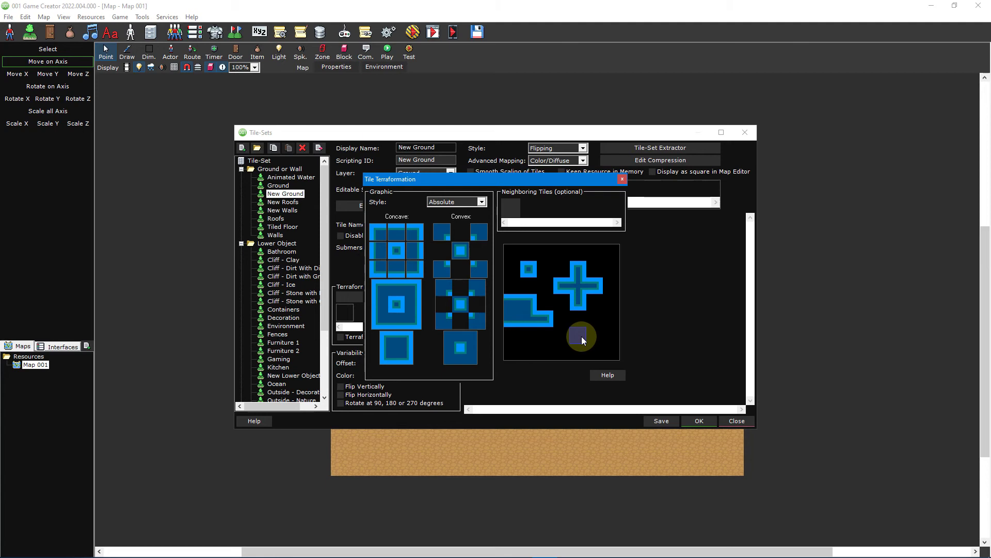
# Paint ground strips in the preview, erase the bottom-right tiles, and close the dialog.
pyautogui.moveTo(582, 336); pyautogui.dragTo(613, 336)
pyautogui.moveTo(556, 354); pyautogui.dragTo(511, 353)
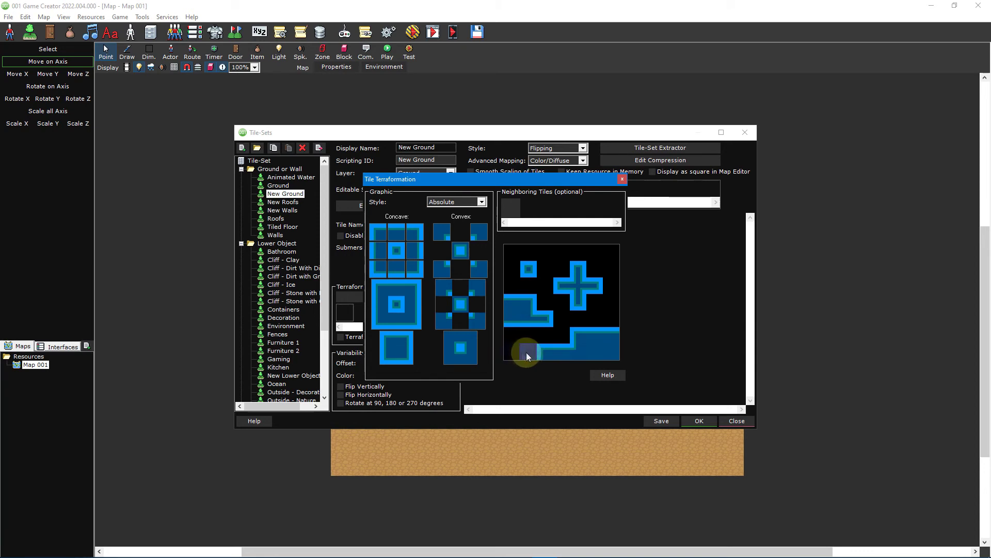
pyautogui.moveTo(597, 348)
pyautogui.mouseDown(button='right')
pyautogui.moveTo(615, 339)
pyautogui.moveTo(559, 354)
pyautogui.moveTo(580, 340)
pyautogui.mouseUp(button='right')
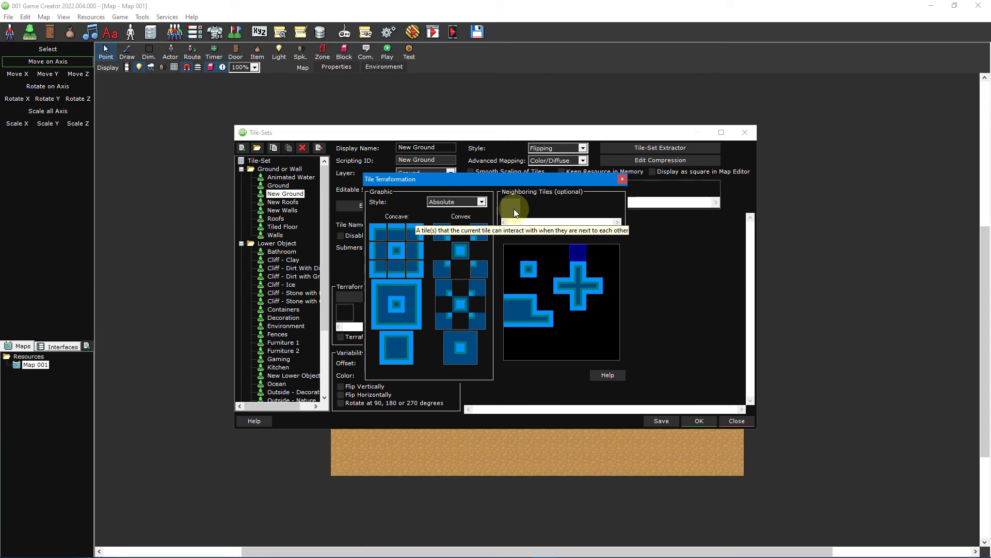
pyautogui.press('Escape')
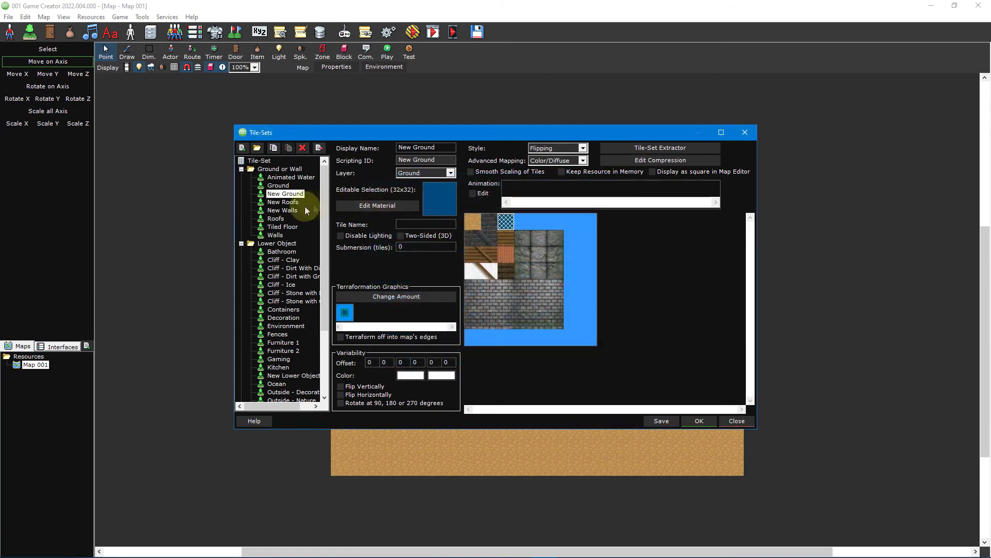
# Give New Walls one terraformation graphic rendered with the Overlay Inside style.
pyautogui.click(287, 209)
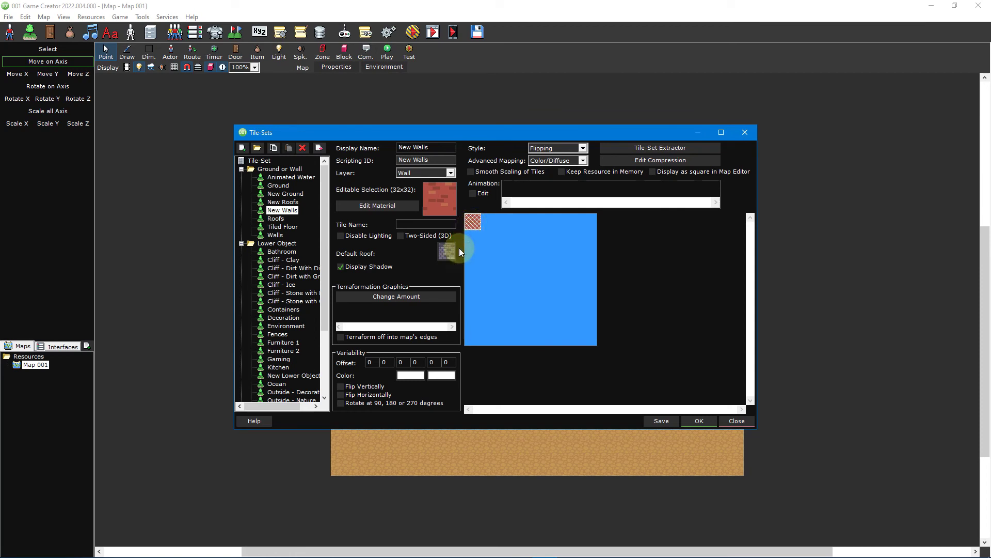
pyautogui.click(424, 296)
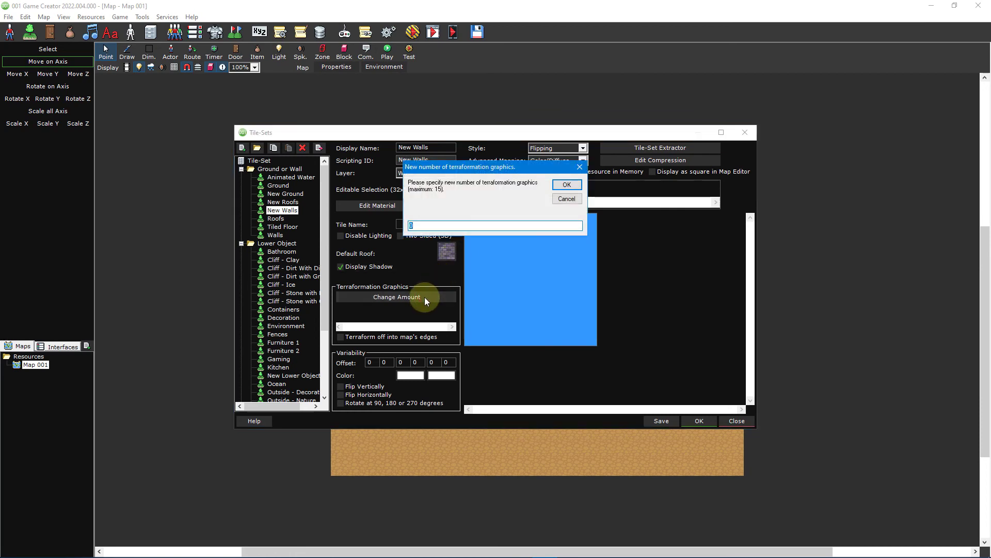
pyautogui.write('1')
pyautogui.click(566, 185)
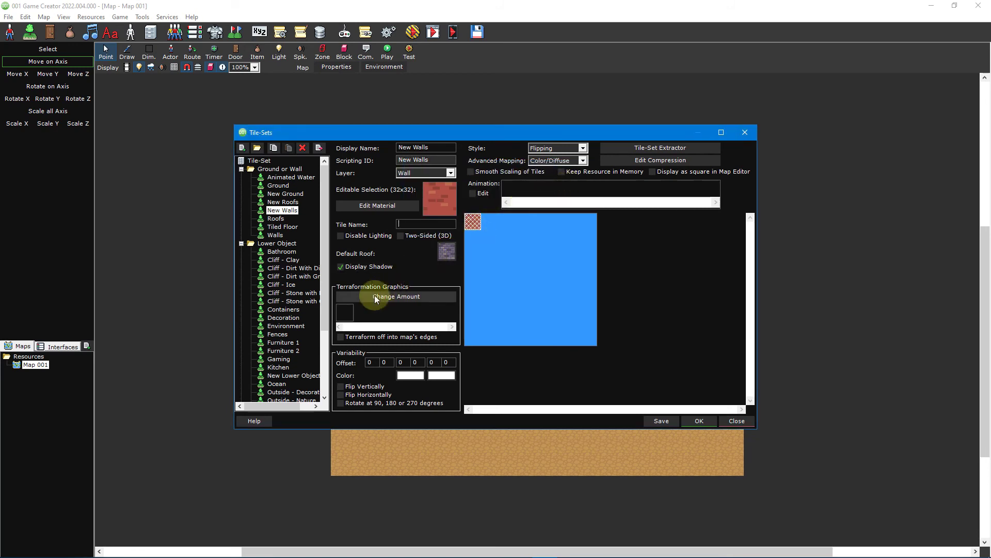
pyautogui.doubleClick(346, 314)
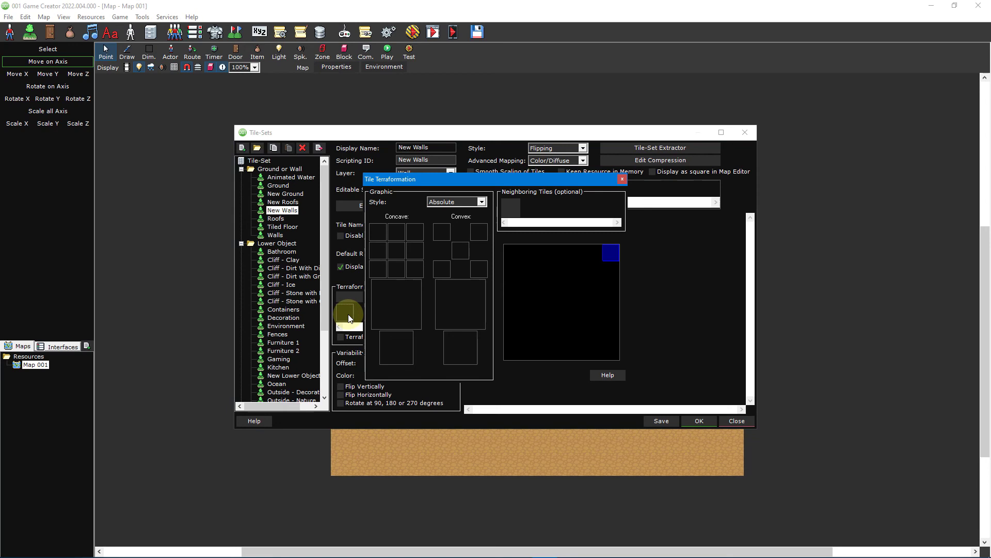
pyautogui.click(467, 202)
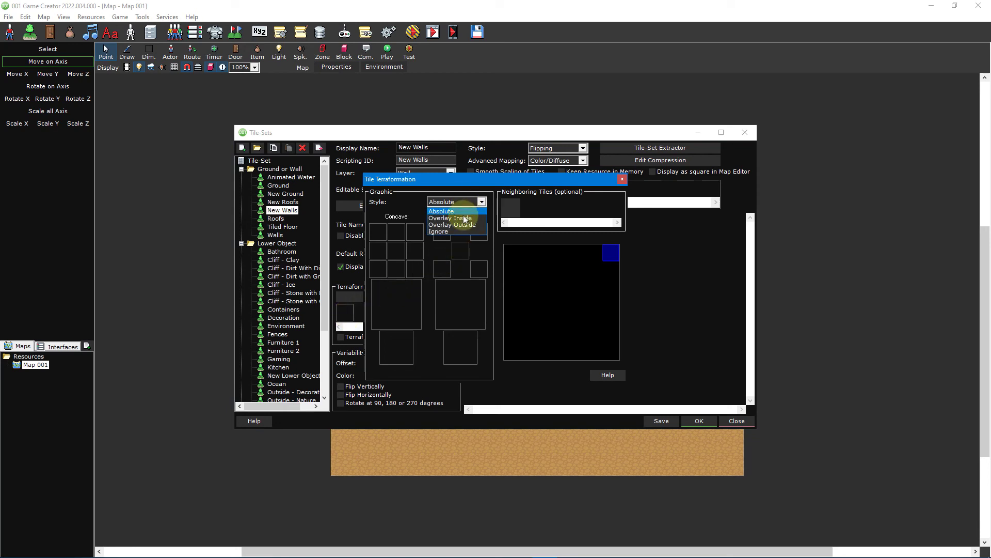
pyautogui.click(455, 217)
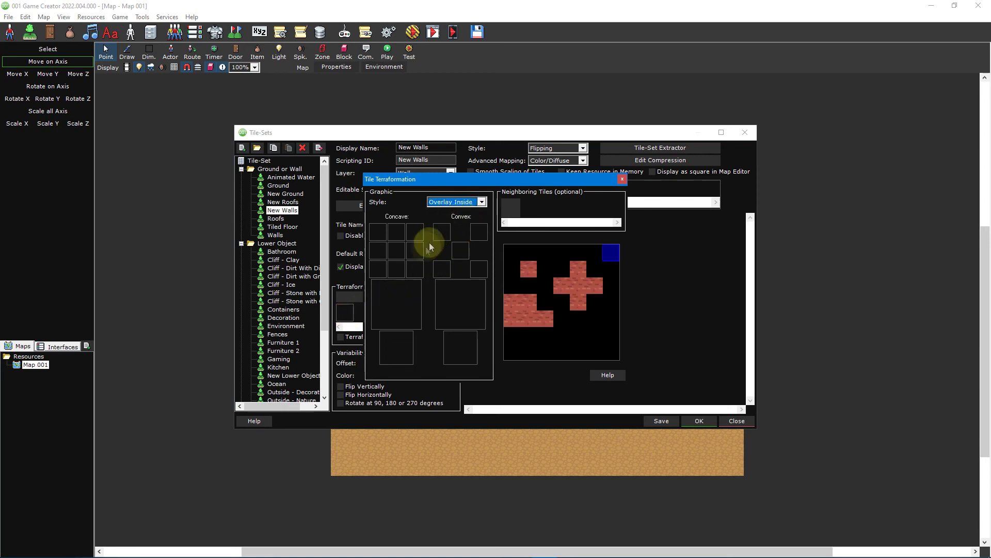
# Load Brick Wall Concave.png from Walls & Roofs as the concave graphic, test-paint walls, and close.
pyautogui.rightClick(391, 295)
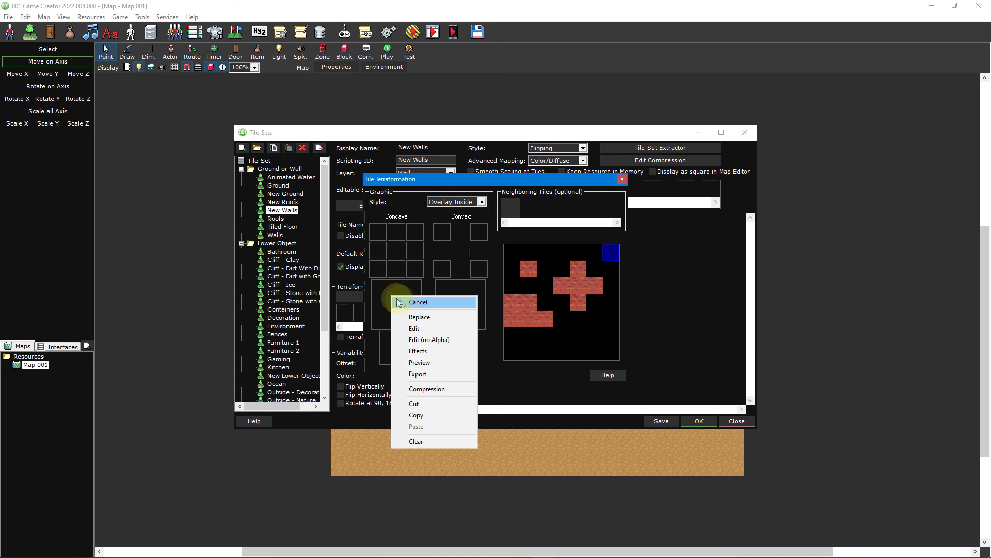
pyautogui.click(445, 316)
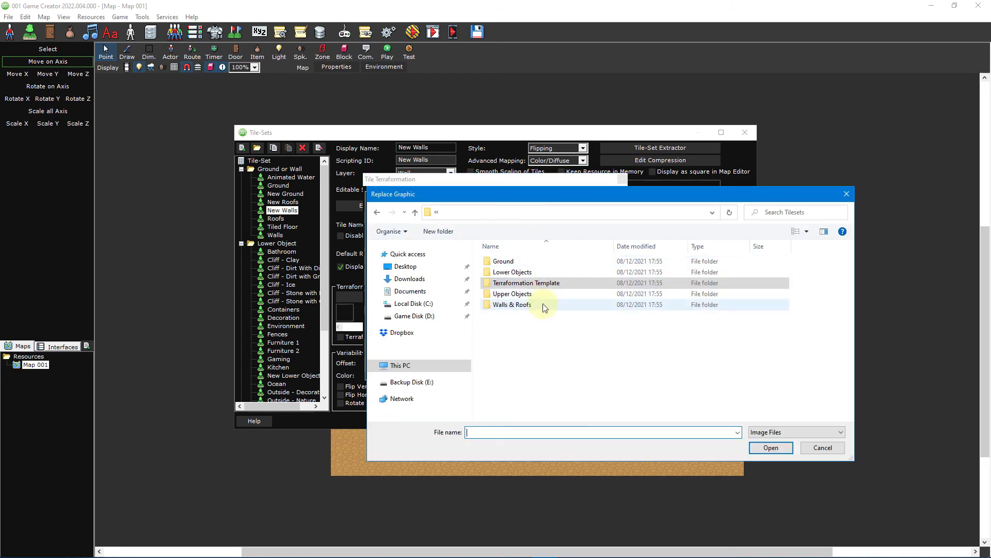
pyautogui.click(543, 305)
pyautogui.doubleClick(543, 305)
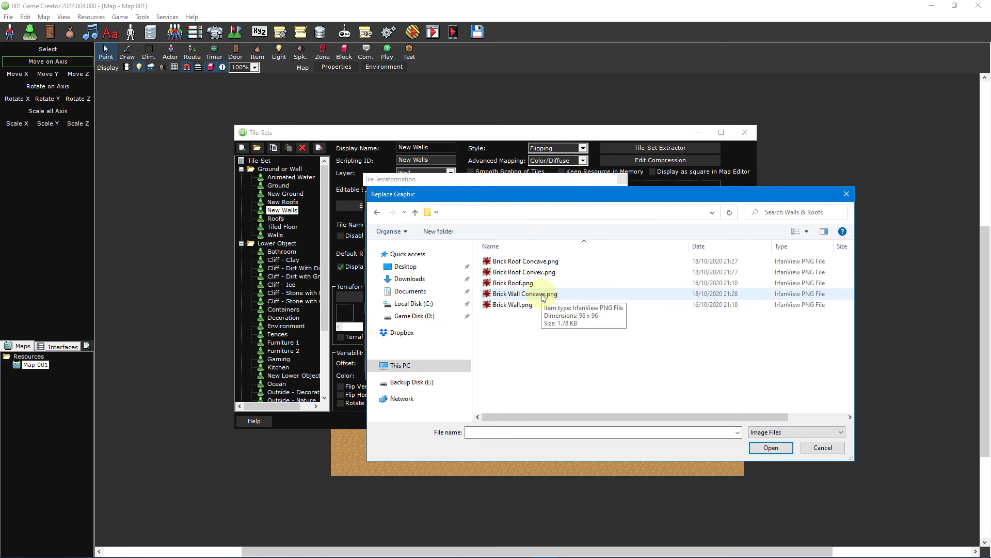
pyautogui.doubleClick(542, 294)
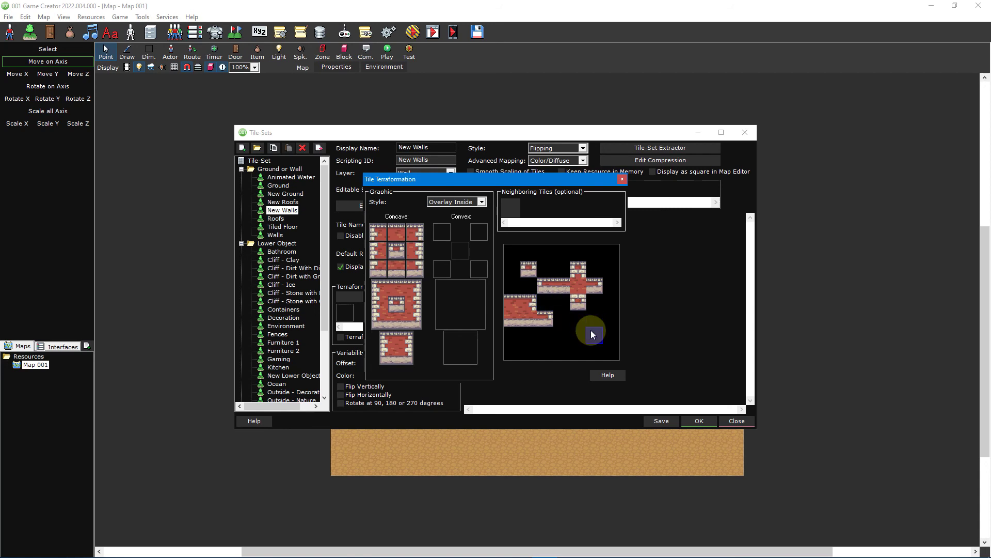
pyautogui.moveTo(602, 330)
pyautogui.mouseDown()
pyautogui.moveTo(594, 351)
pyautogui.moveTo(582, 348)
pyautogui.mouseUp()
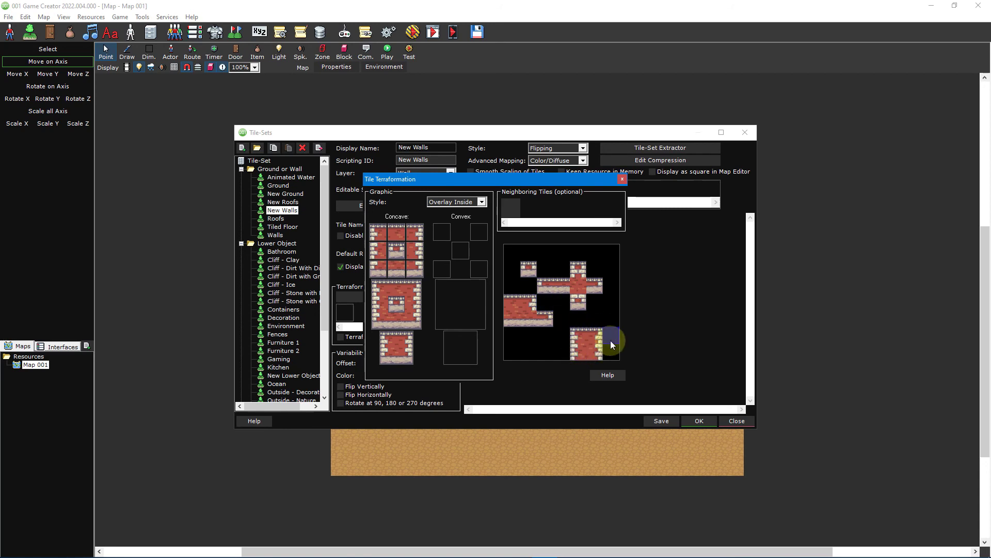
pyautogui.click(622, 179)
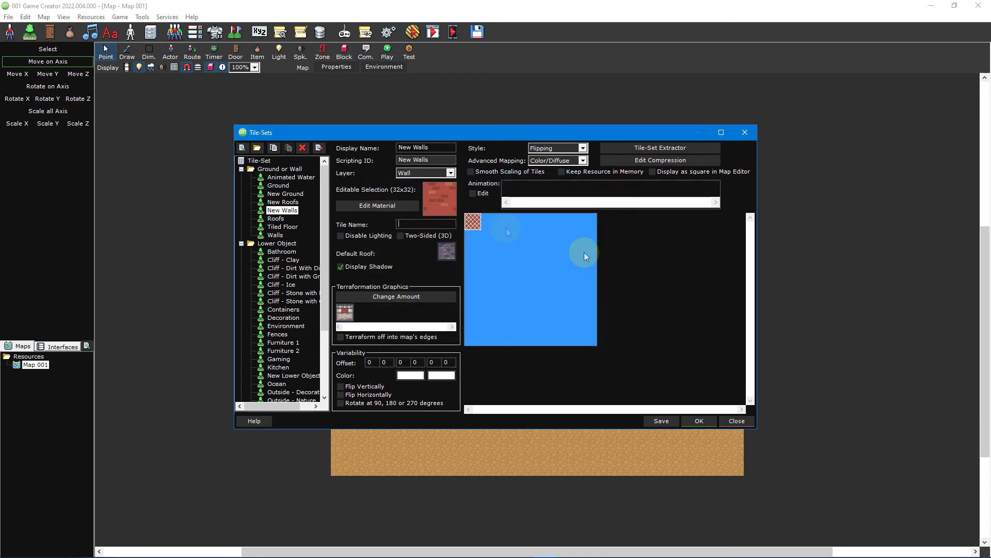
pyautogui.click(279, 202)
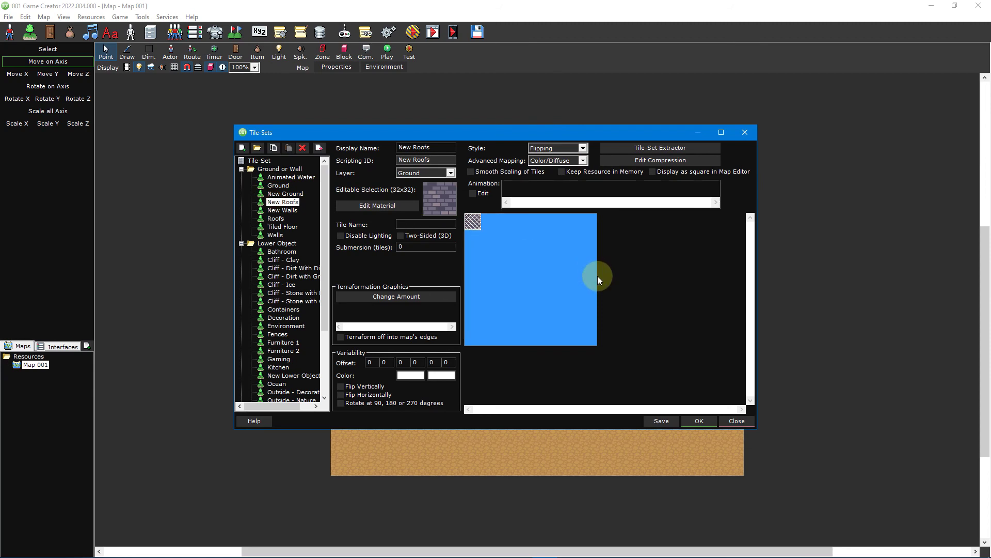
# Give the New Roofs tile one terraformation graphic and open it.
pyautogui.click(471, 221)
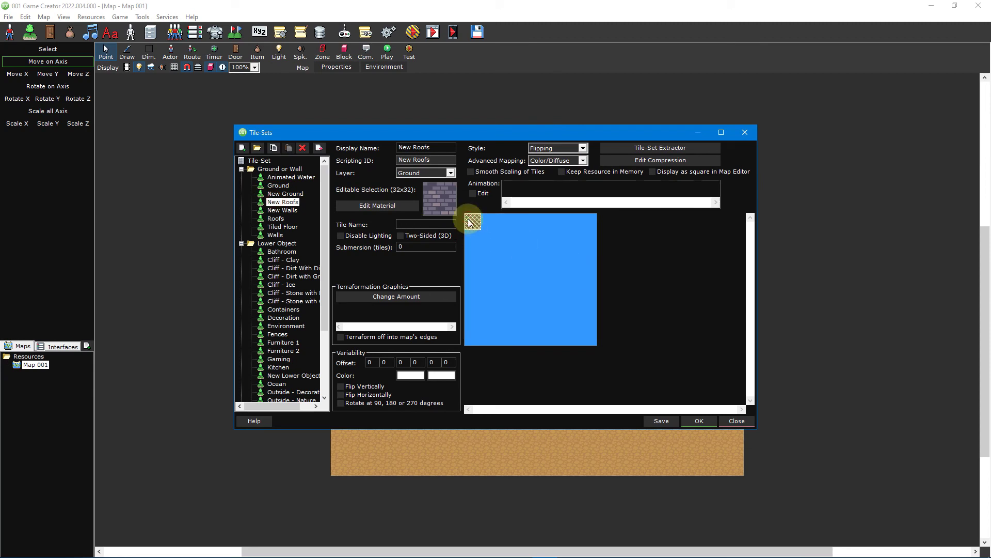
pyautogui.click(433, 297)
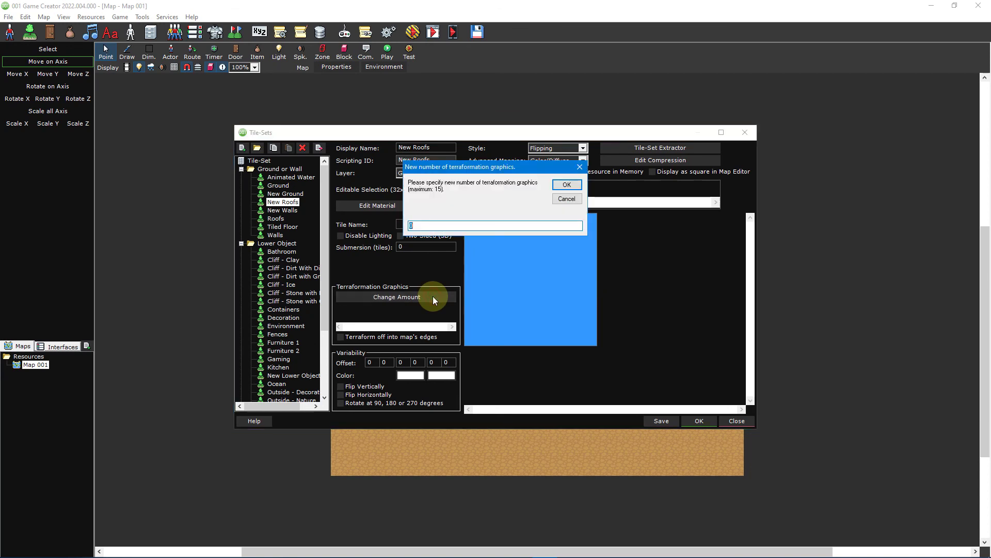
pyautogui.write('1')
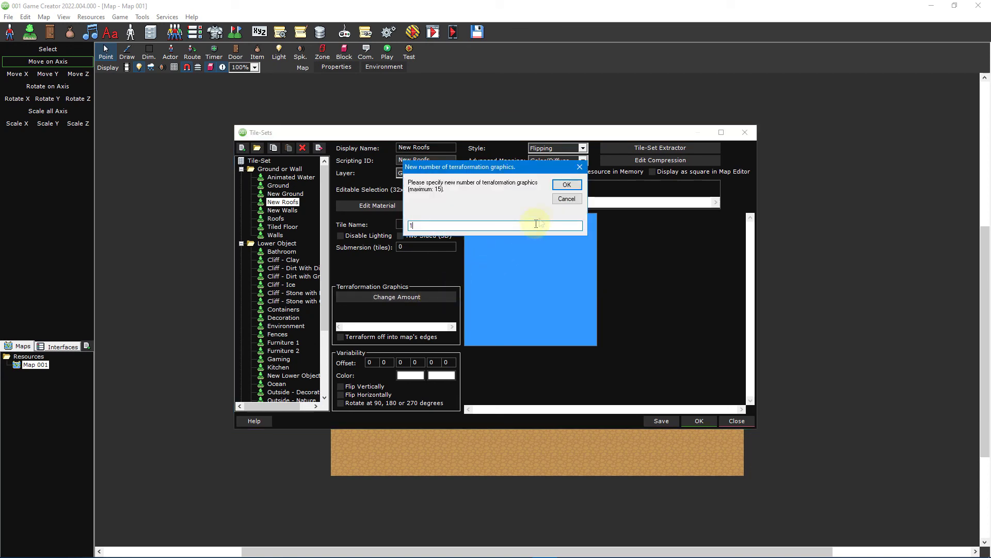
pyautogui.click(567, 184)
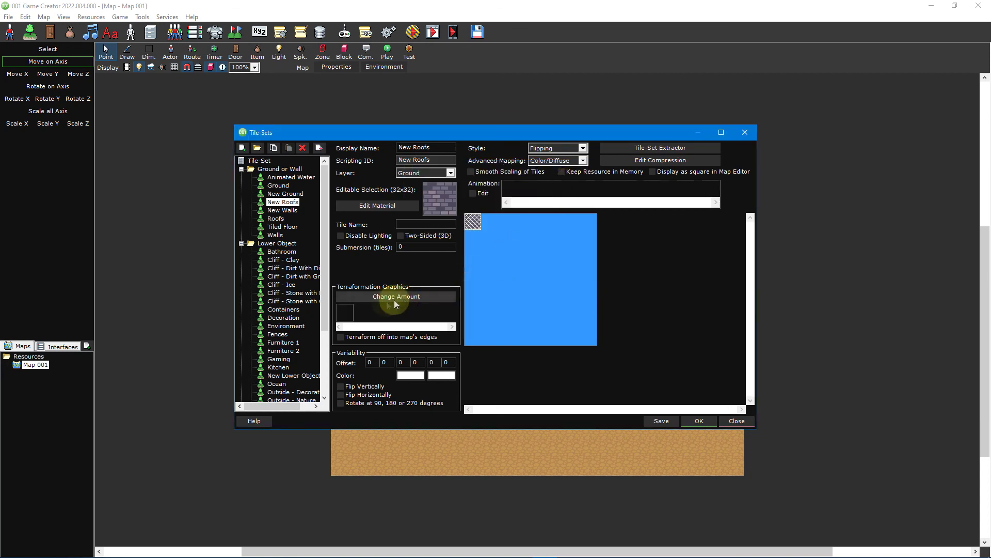
pyautogui.doubleClick(345, 312)
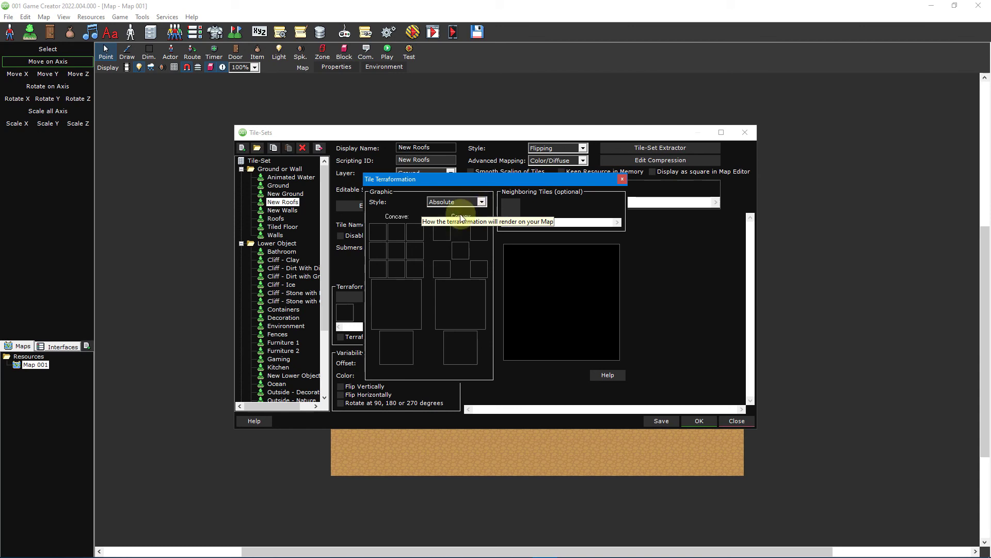
# Load the Brick Roof Concave and Convex images, close the dialog, and save the Tile-Sets with OK.
pyautogui.rightClick(401, 296)
pyautogui.click(428, 318)
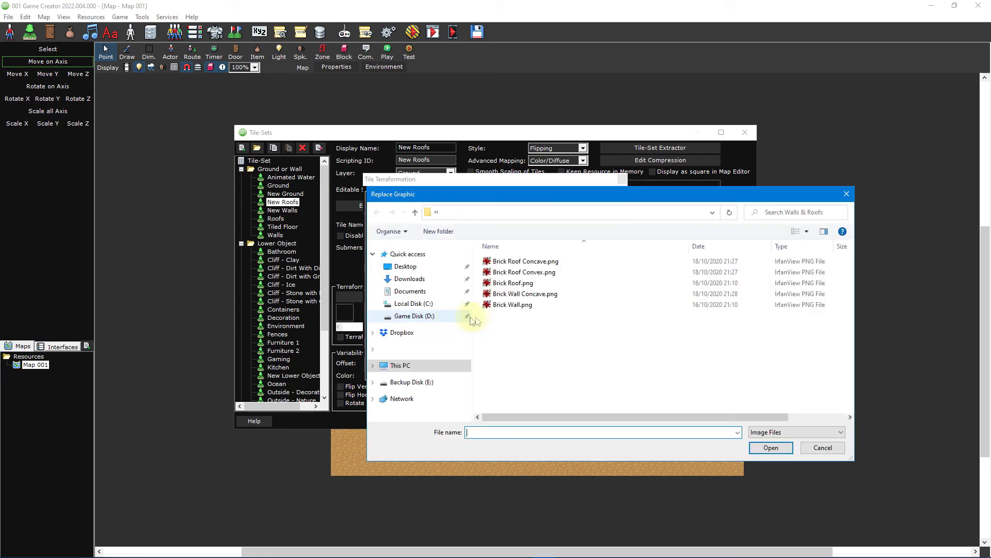
pyautogui.doubleClick(569, 265)
pyautogui.click(569, 261)
pyautogui.rightClick(463, 299)
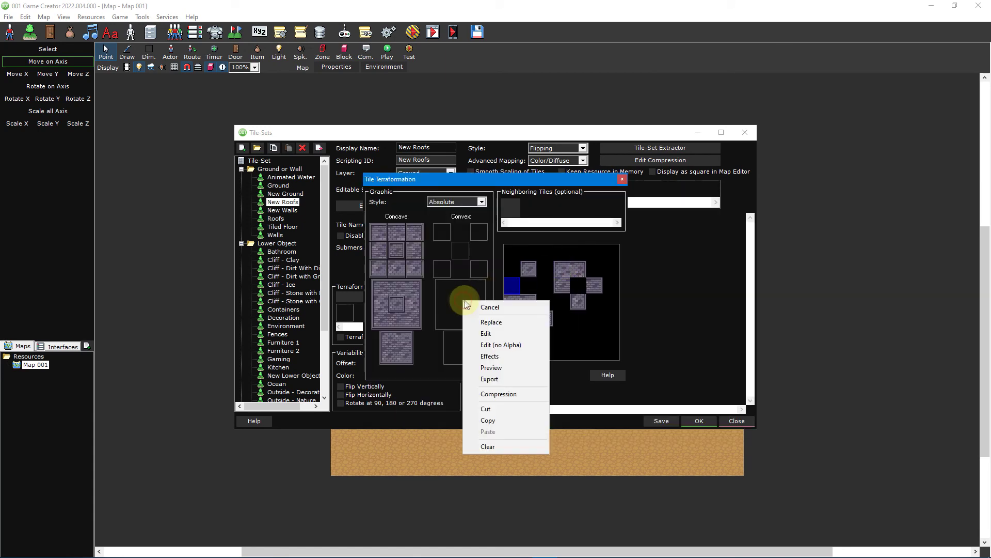
pyautogui.click(516, 322)
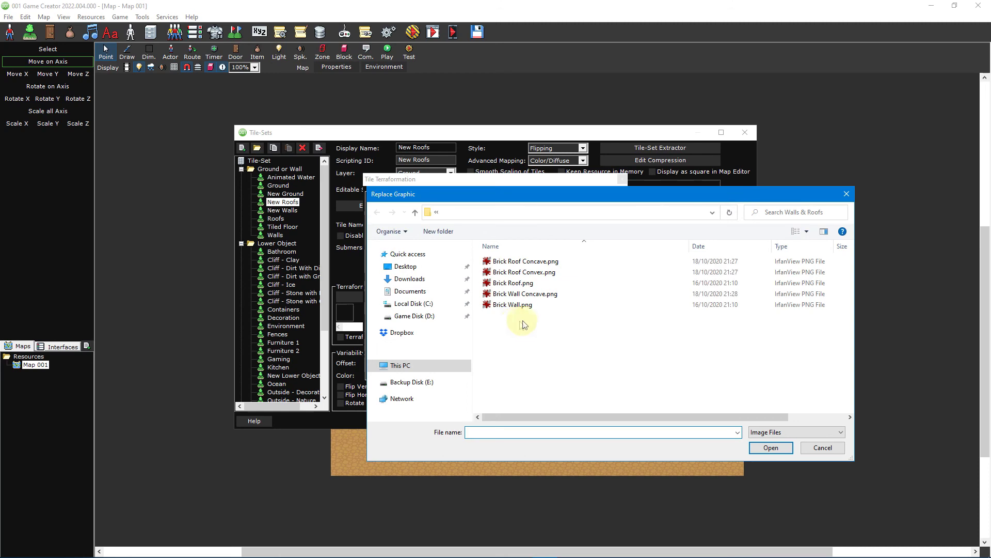
pyautogui.doubleClick(568, 274)
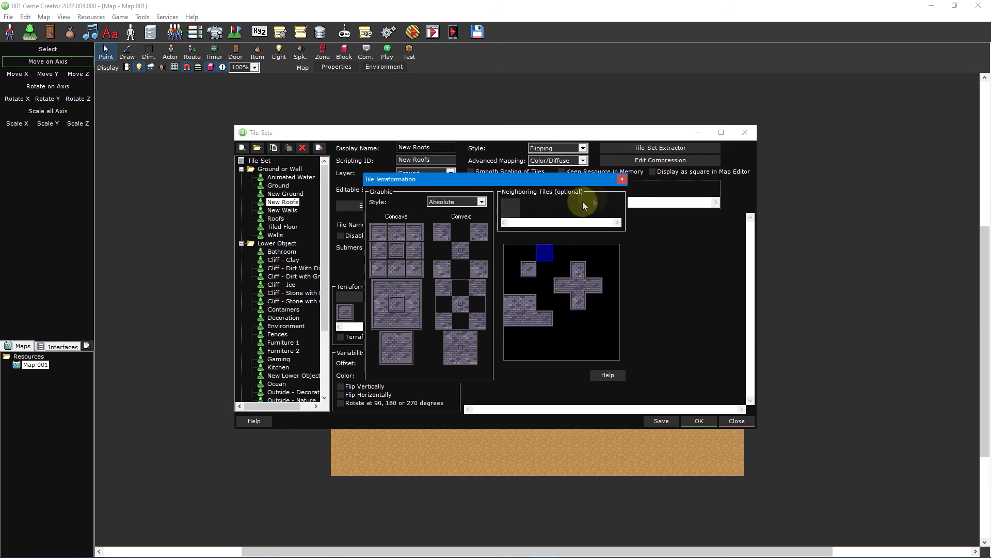
pyautogui.click(623, 179)
pyautogui.click(699, 421)
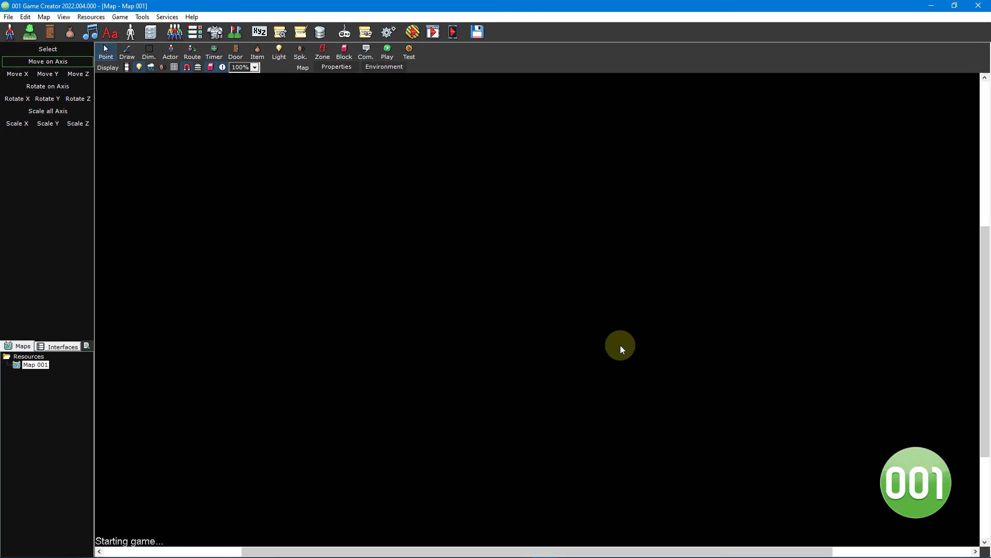